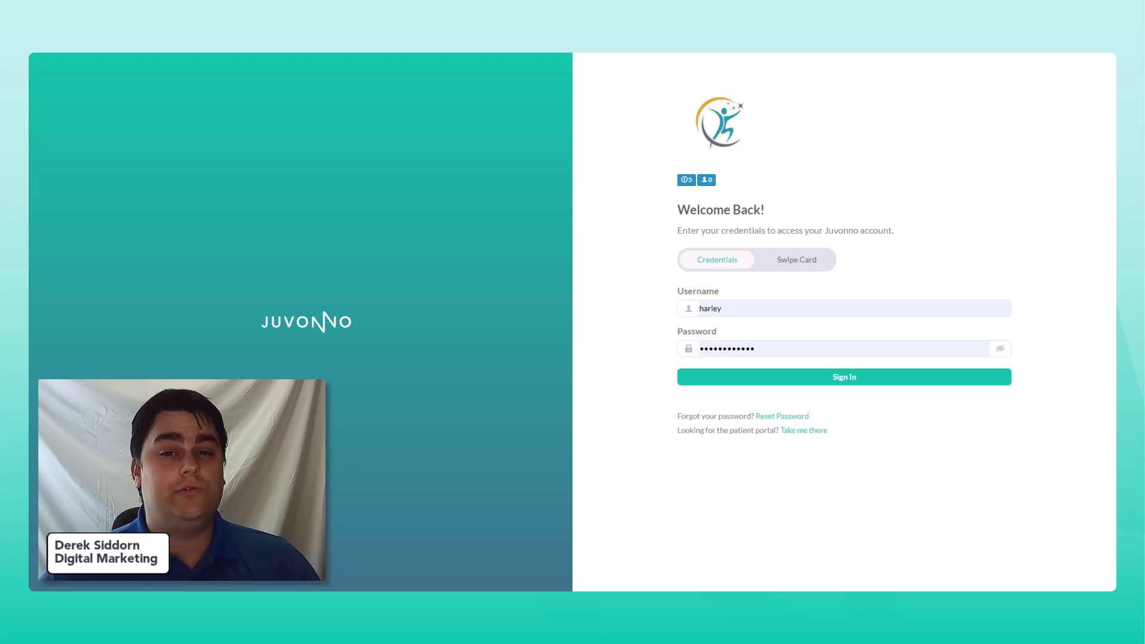
- Sign in and open the My Dashboard's My Day page
left_click(748, 378)
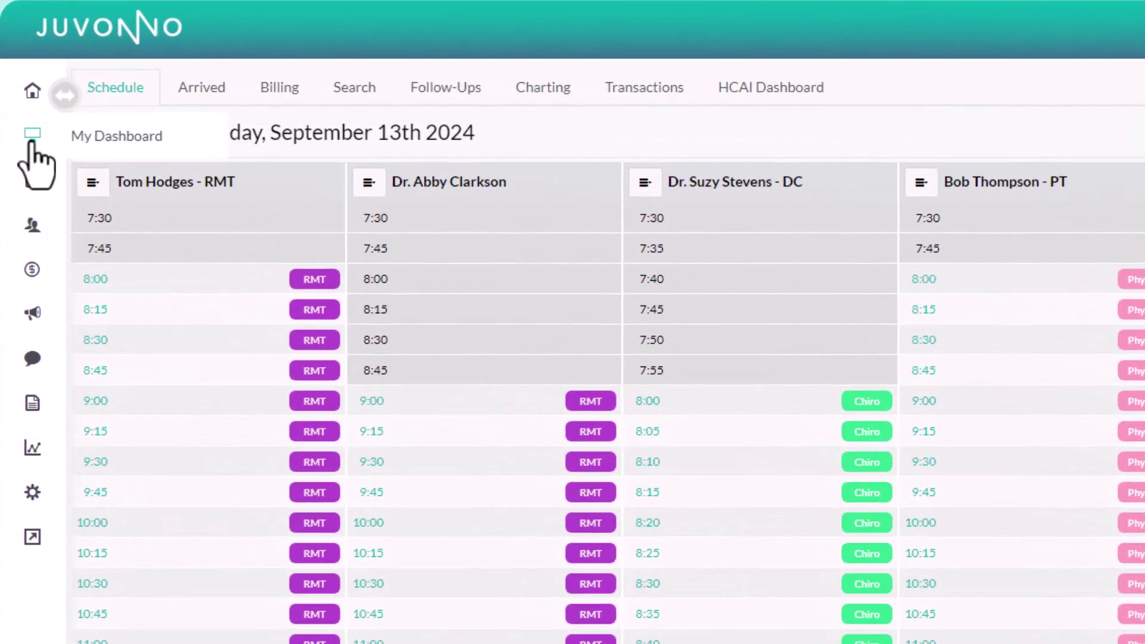
left_click(32, 140)
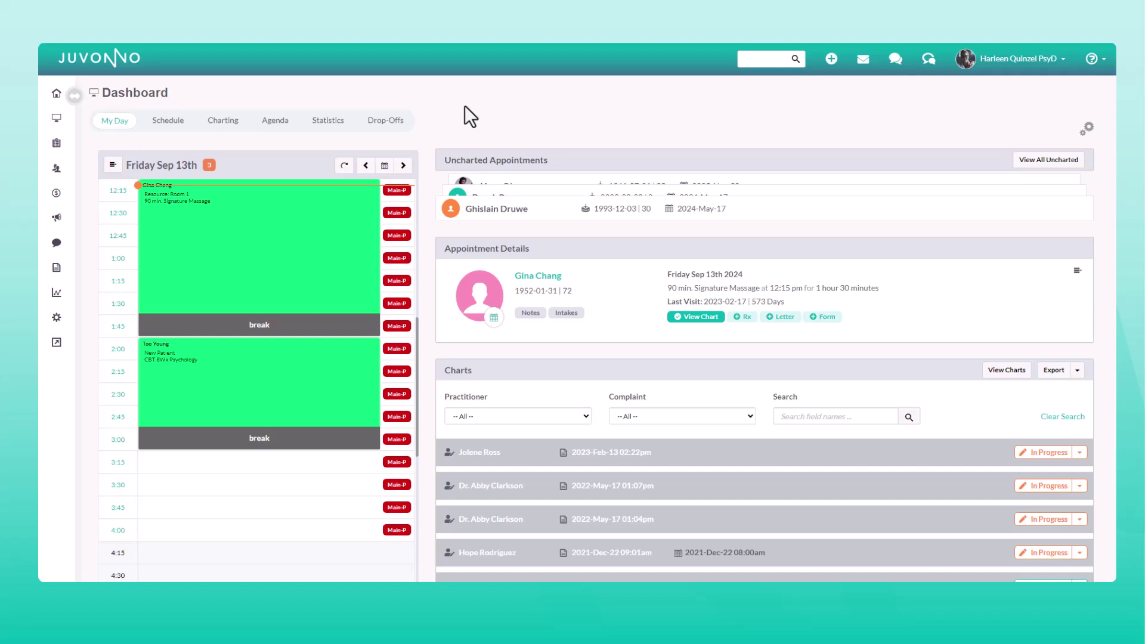
- Enable Next Appointment Notification in My Day settings with a 15 minutes lead time
left_click(1086, 129)
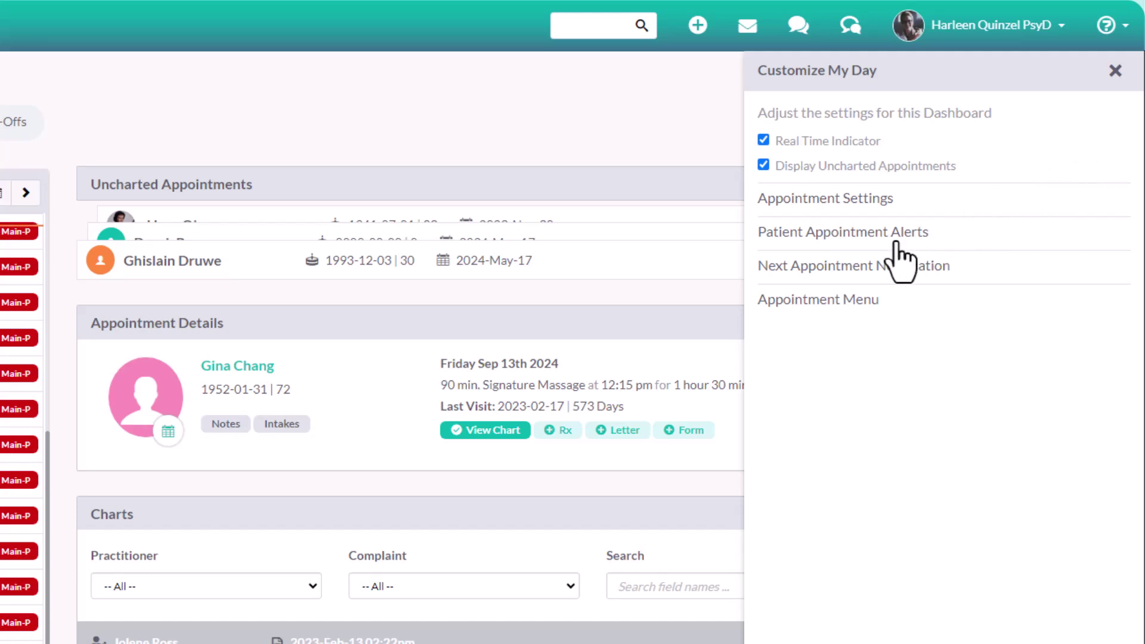
left_click(818, 268)
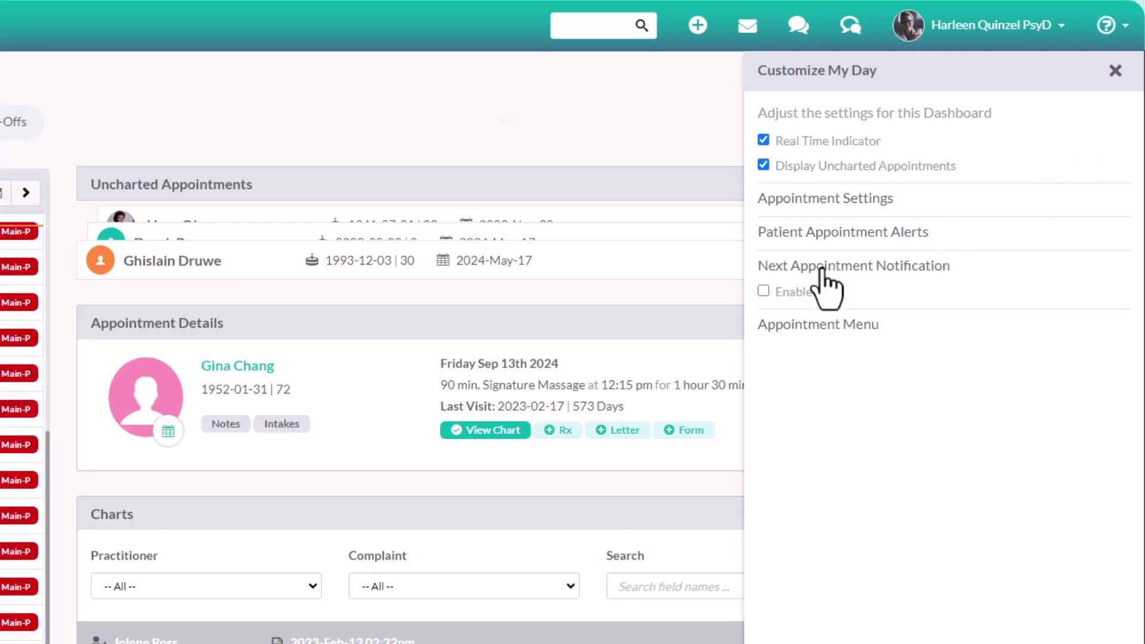
left_click(764, 292)
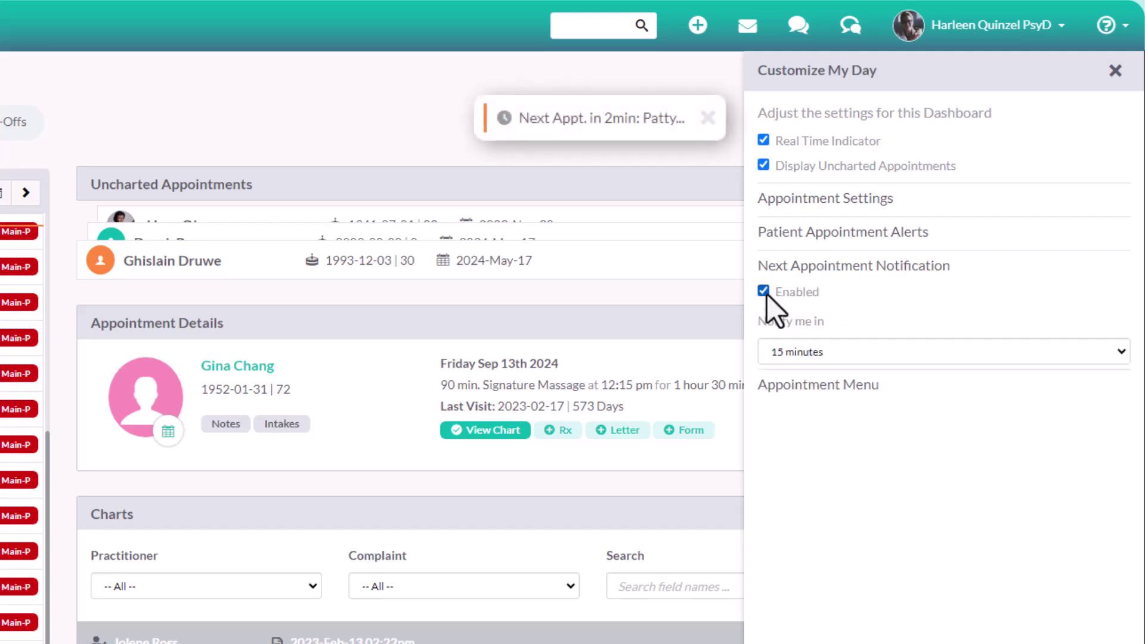
left_click(807, 358)
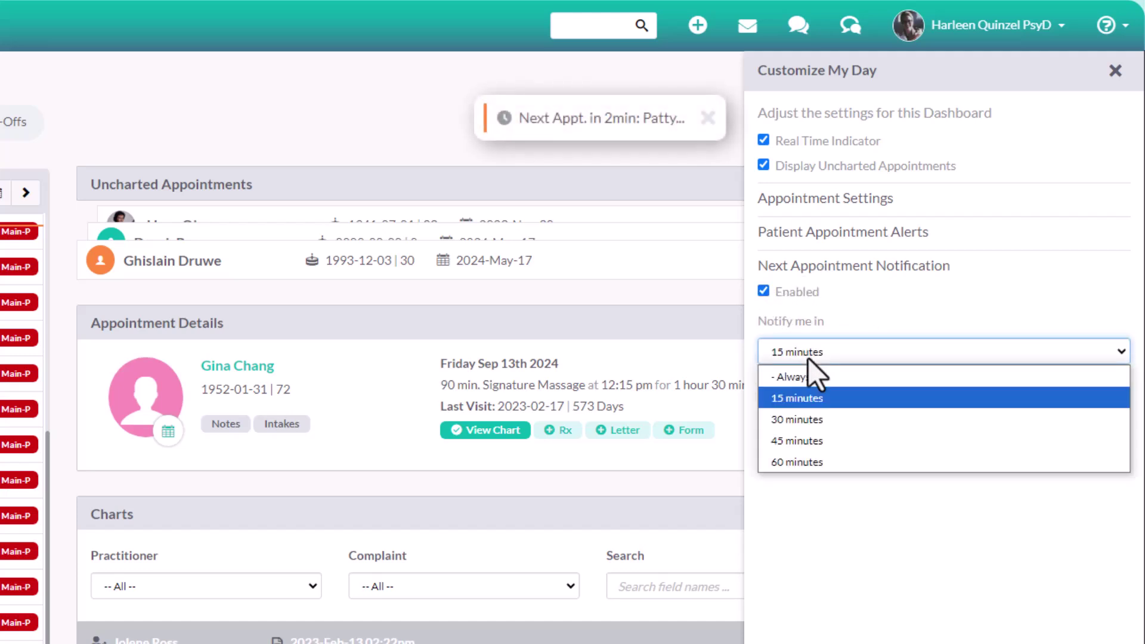
left_click(811, 404)
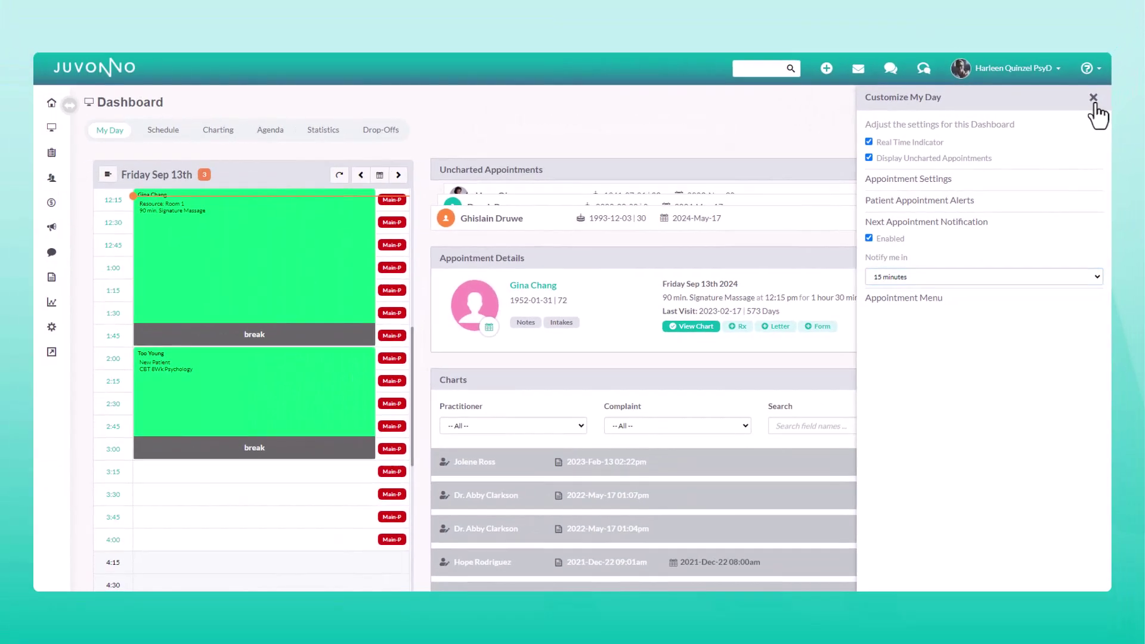
left_click(1093, 97)
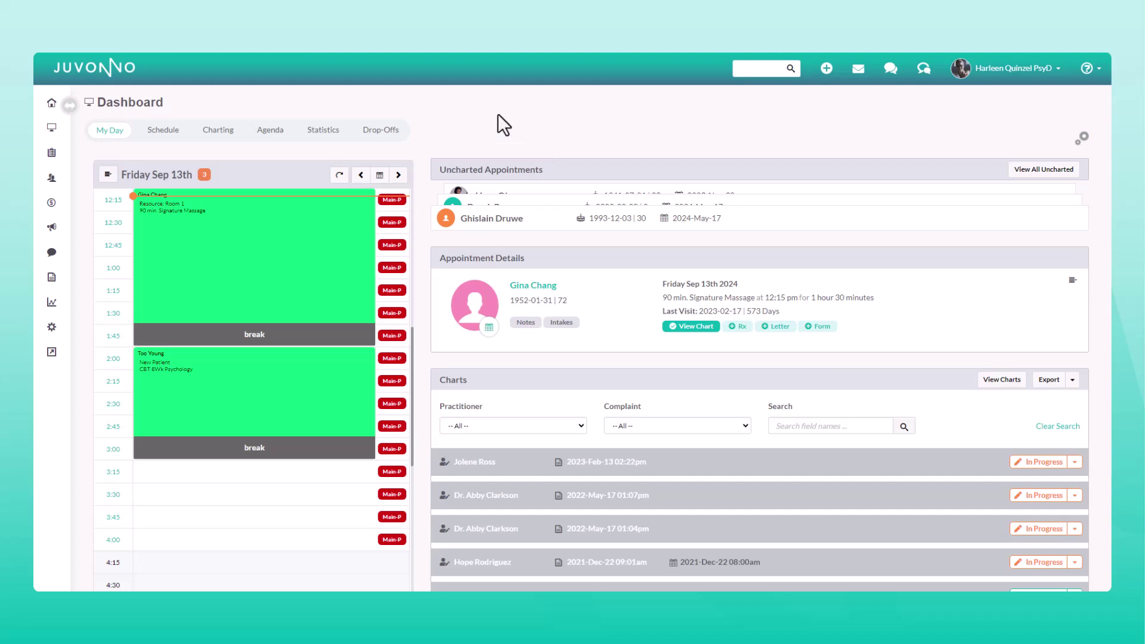
- Select the 2:00 pm CBT 8Wk Psychology appointment in the My Day calendar
left_click(257, 387)
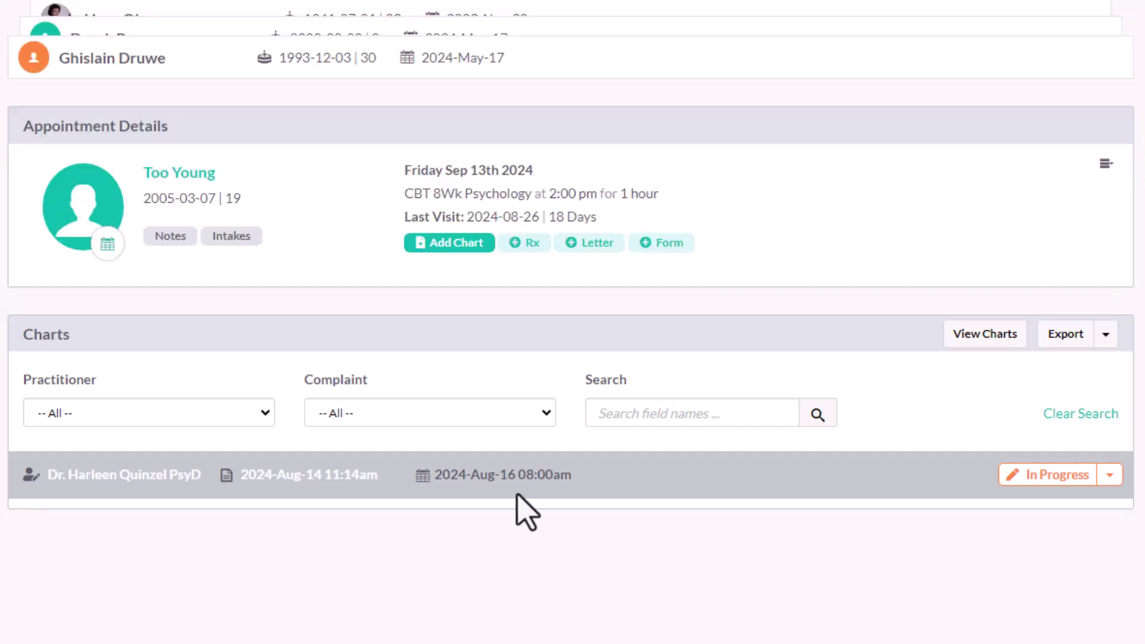
- Start a new chart note with a timestamp and the text 'Taking notes like a boss'
left_click(437, 251)
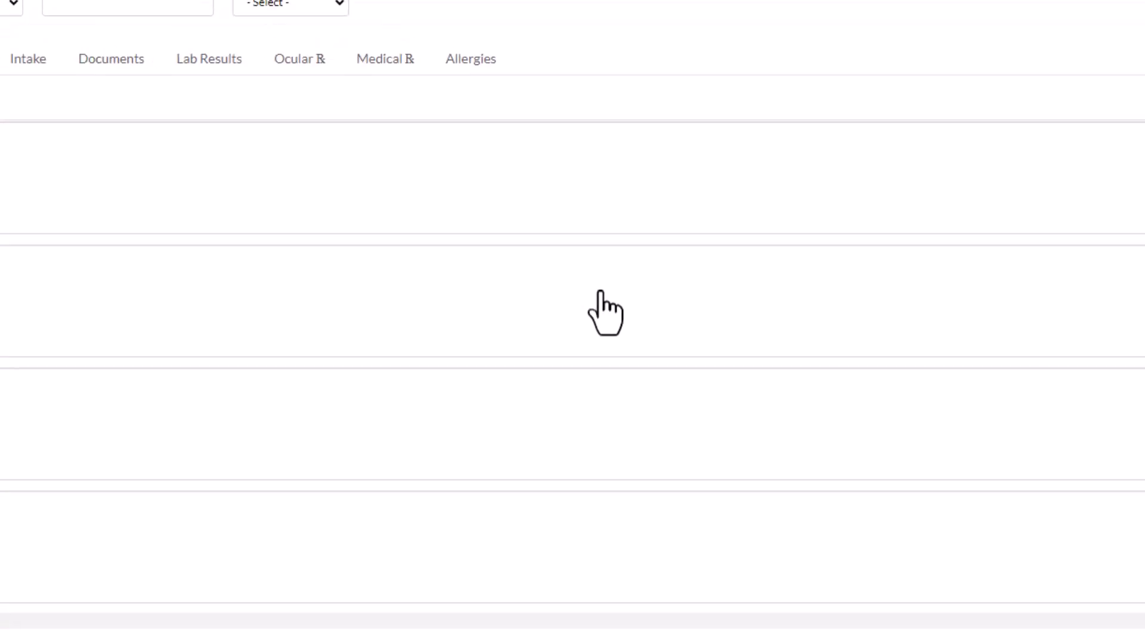
left_click(6, 176)
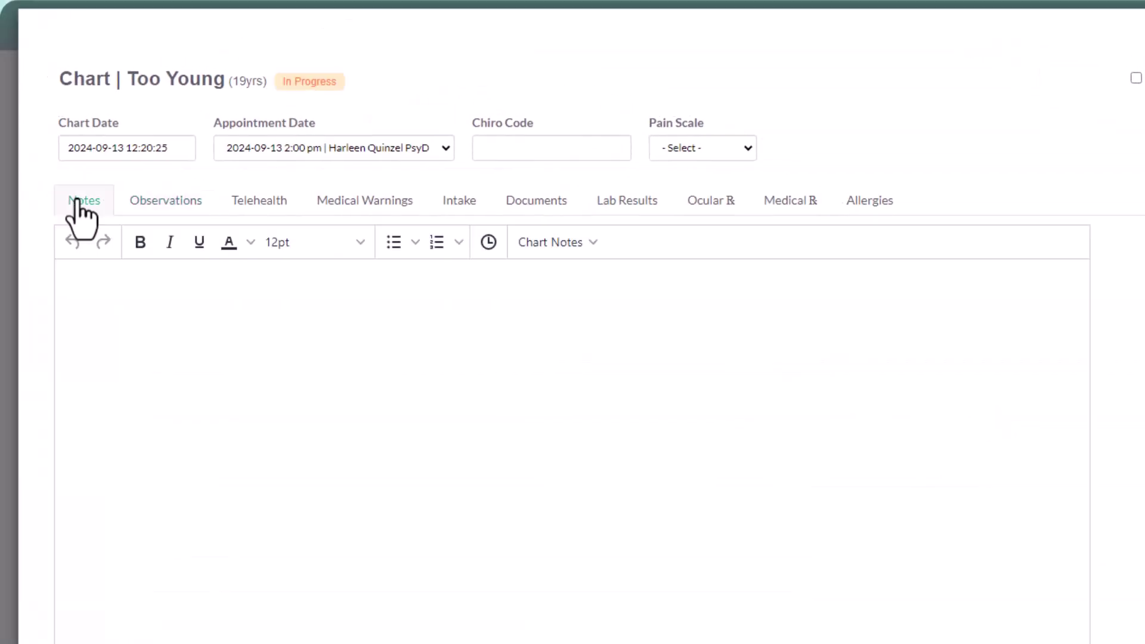
left_click(238, 285)
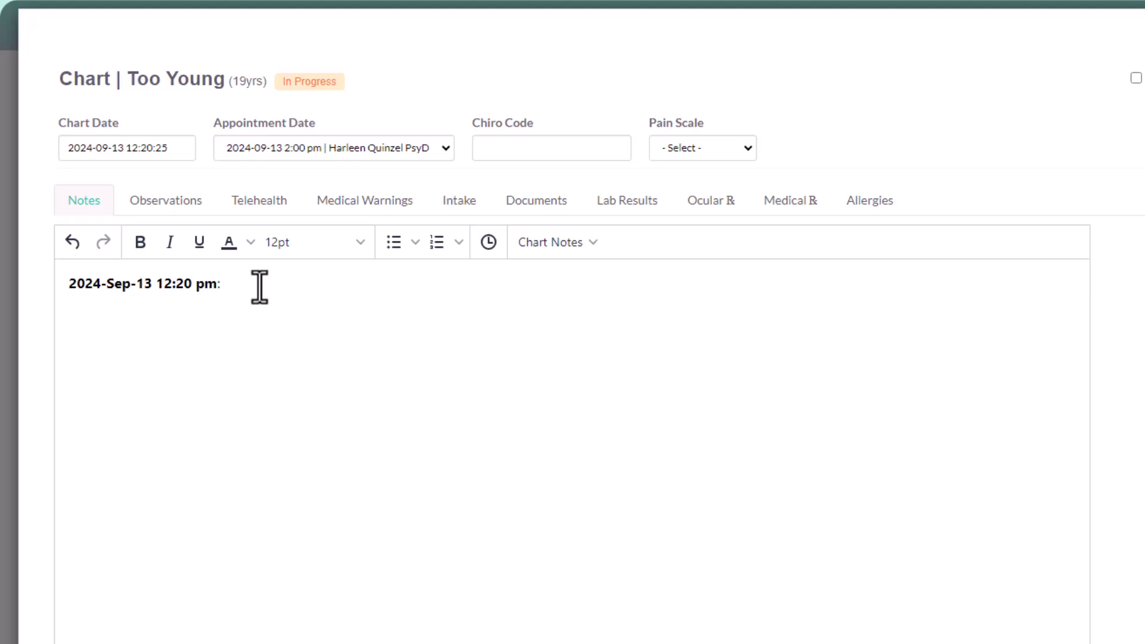
type("Taking notes like a boss")
- Make 'boss' bold, 'notes' italic and 'Taking' underlined
key("shift+Left")
key("shift+Left")
key("shift+Left")
key("shift+Left")
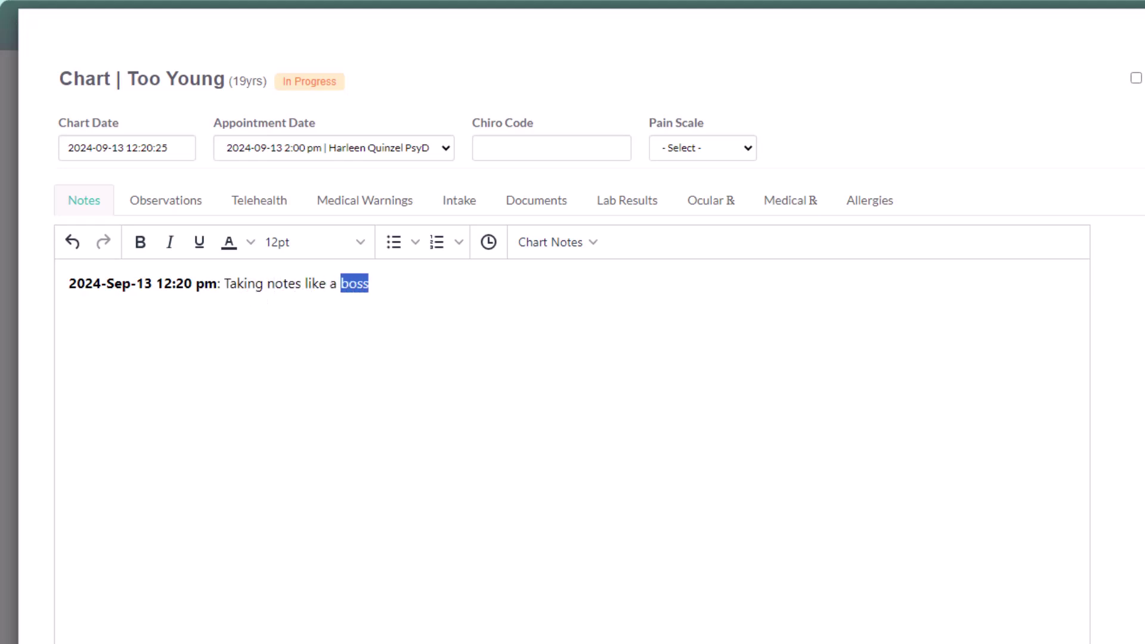
key("ctrl+b")
left_click(296, 283)
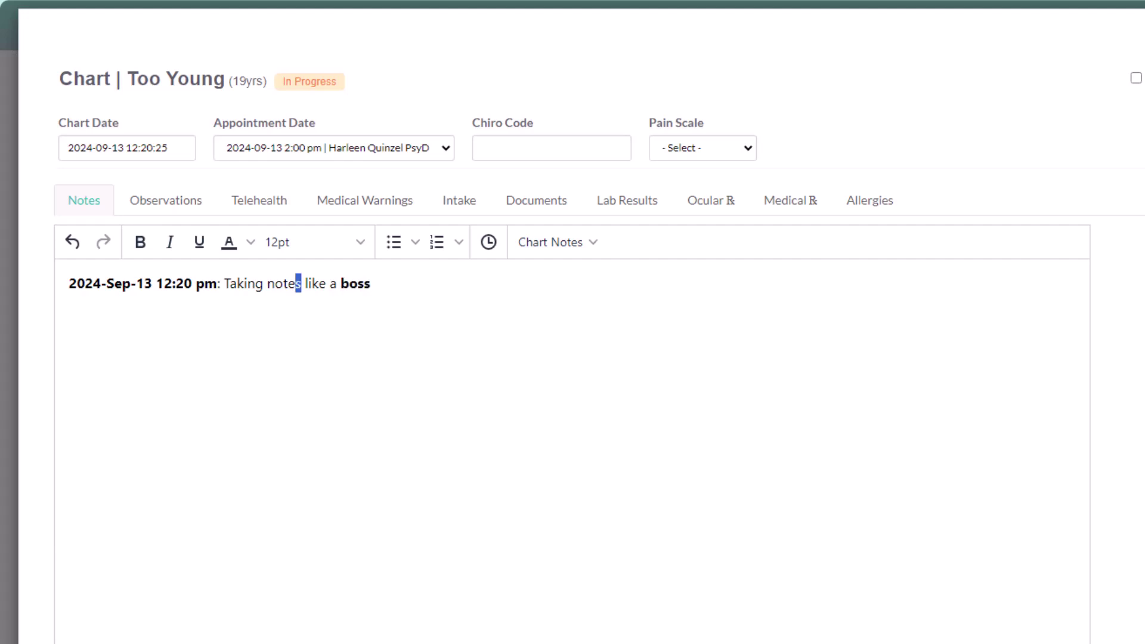
double_click(296, 283)
key("ctrl+i")
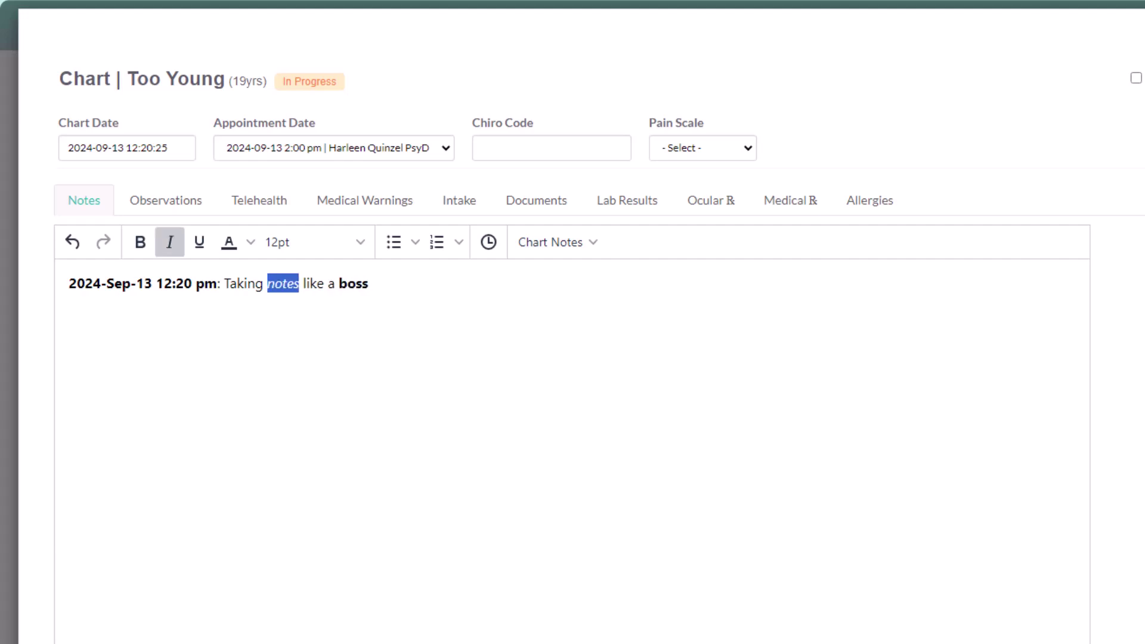
key("Left")
key("Left")
key("shift+Left")
key("shift+Left")
key("shift+Left")
key("shift+Left")
key("shift+Left")
key("shift+Left")
key("ctrl+u")
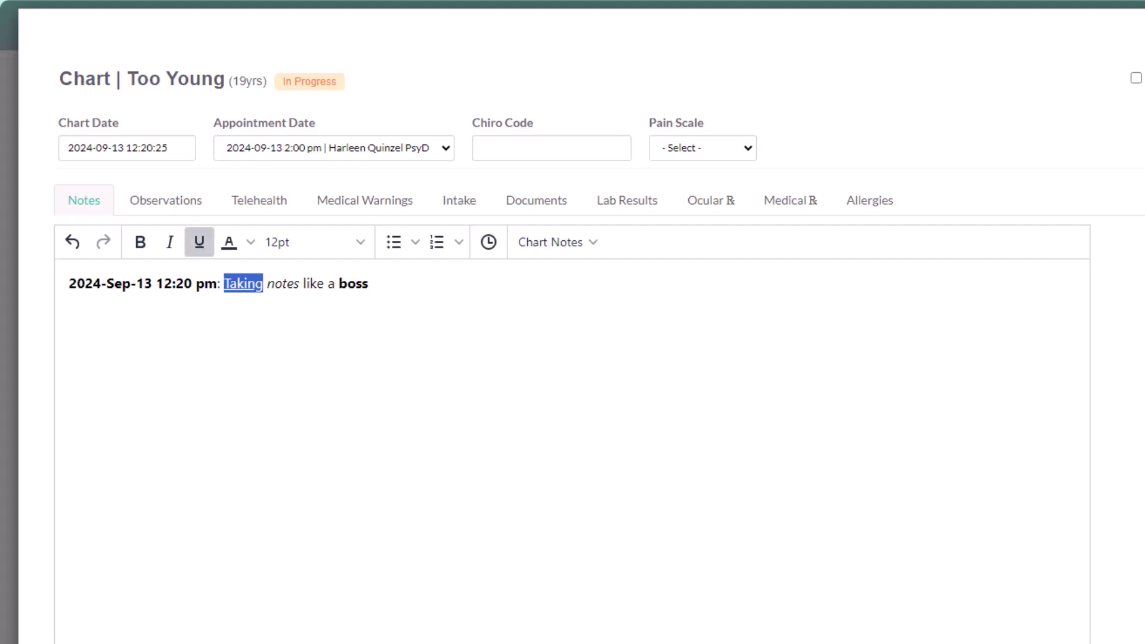
- Colour the word 'boss' green and start a new line below the note
double_click(353, 283)
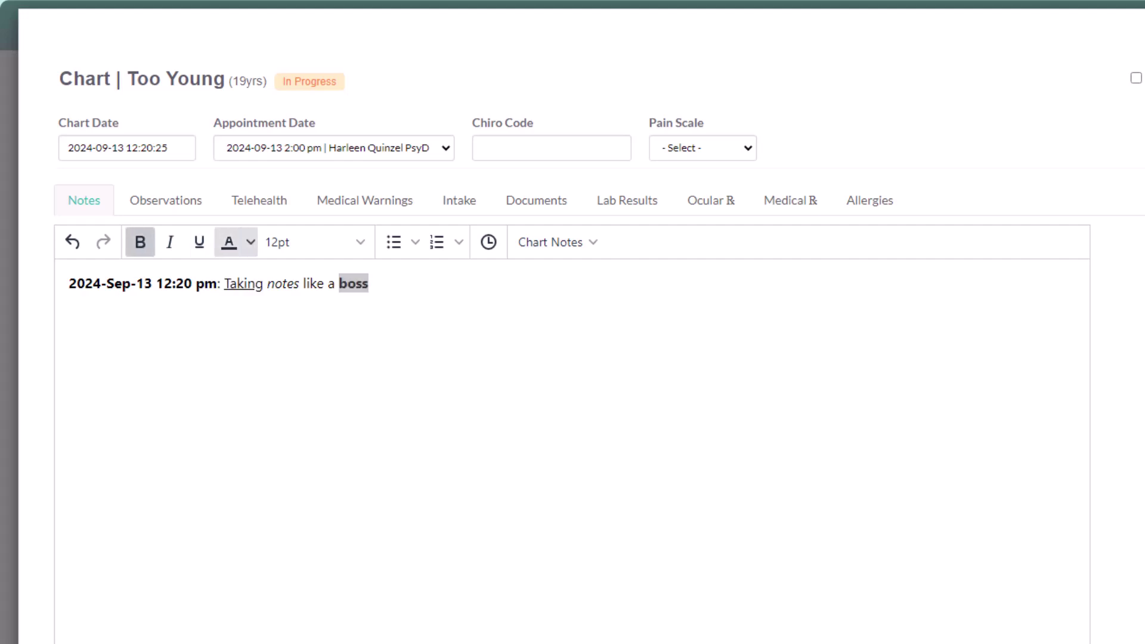
left_click(250, 242)
key("Left")
key("Return")
key("Right")
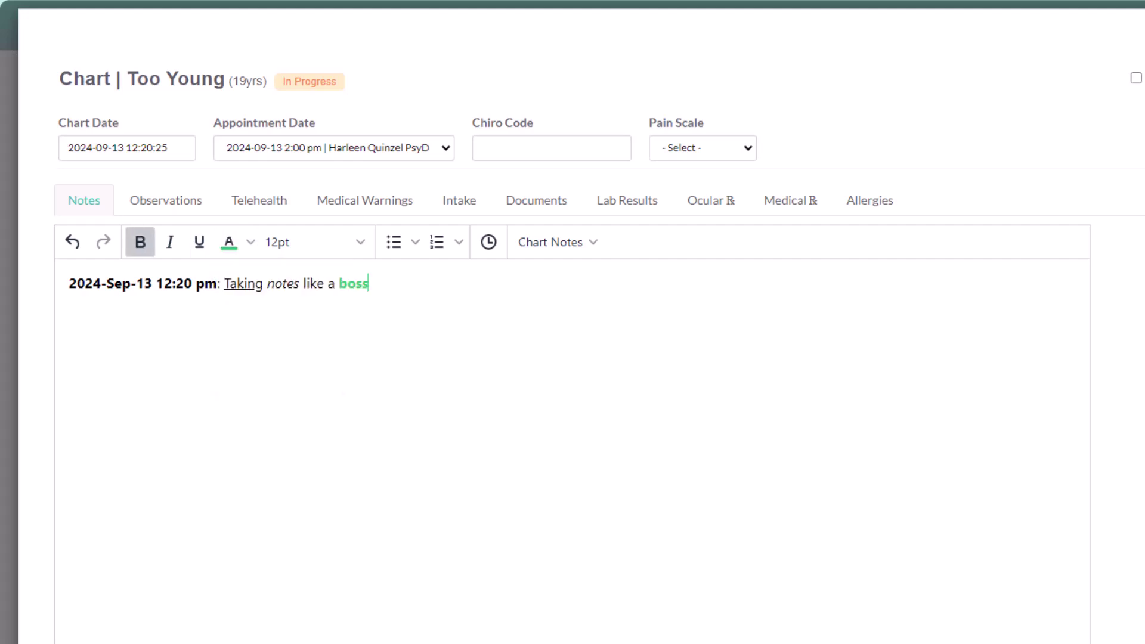
key("Return")
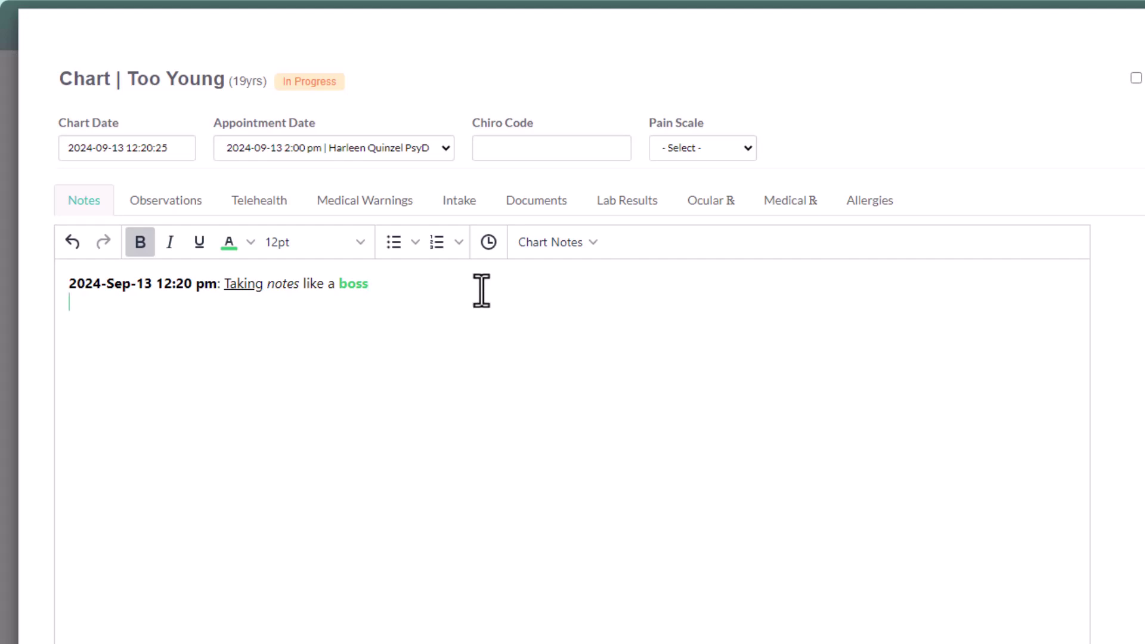
- Insert the General > Tennis Elbow template and set Pain Scale to 6 (Severe)
left_click(546, 239)
mouse_move(557, 280)
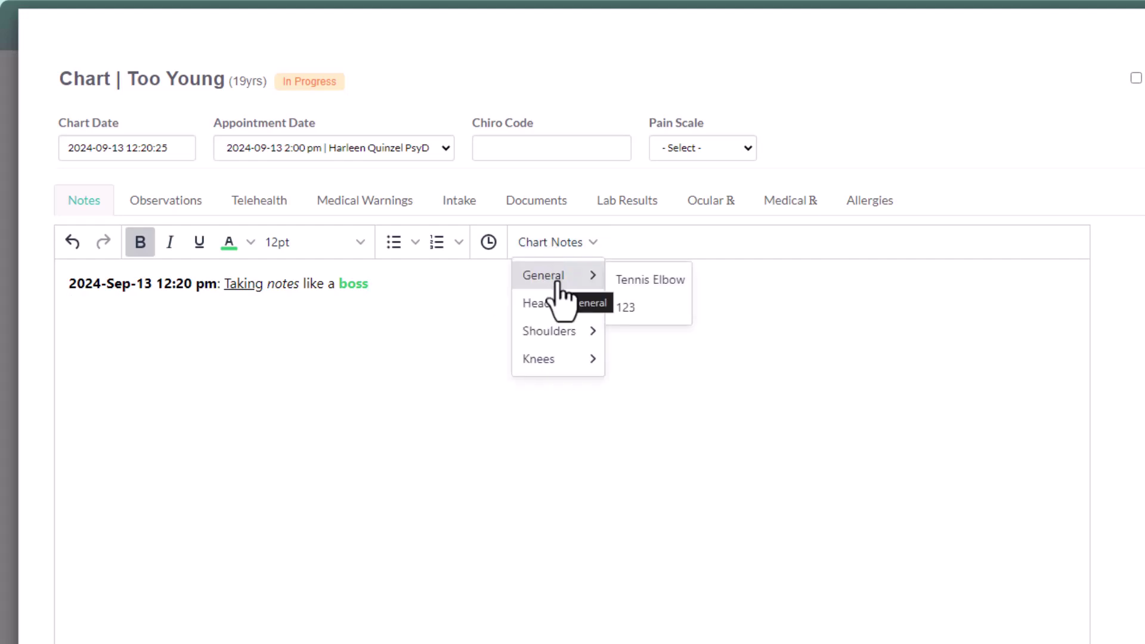
left_click(650, 280)
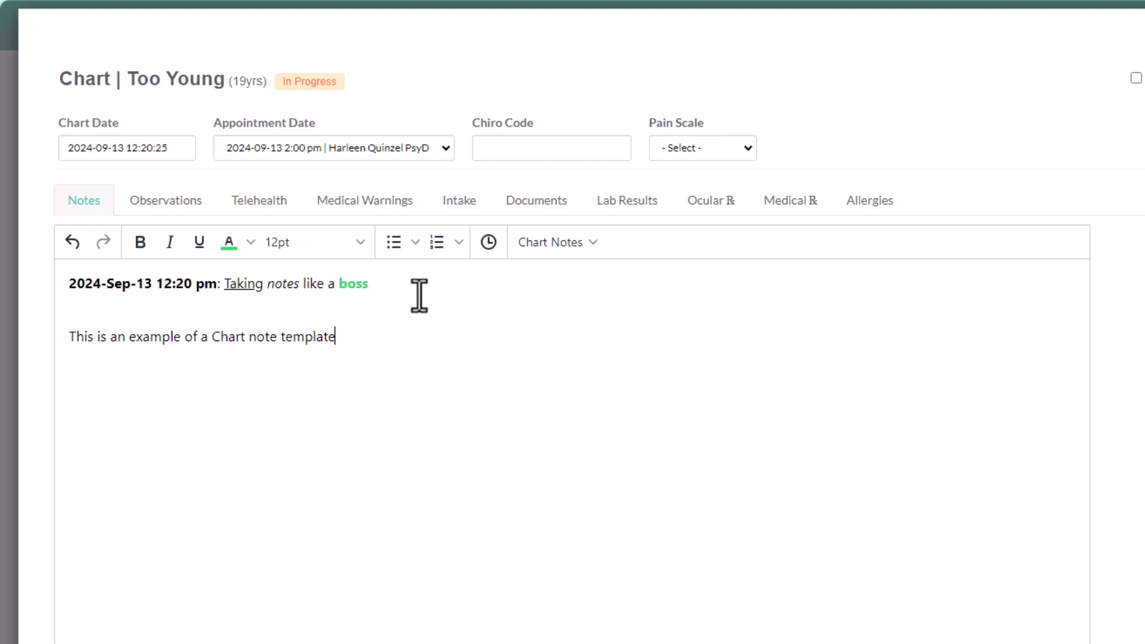
left_click(692, 148)
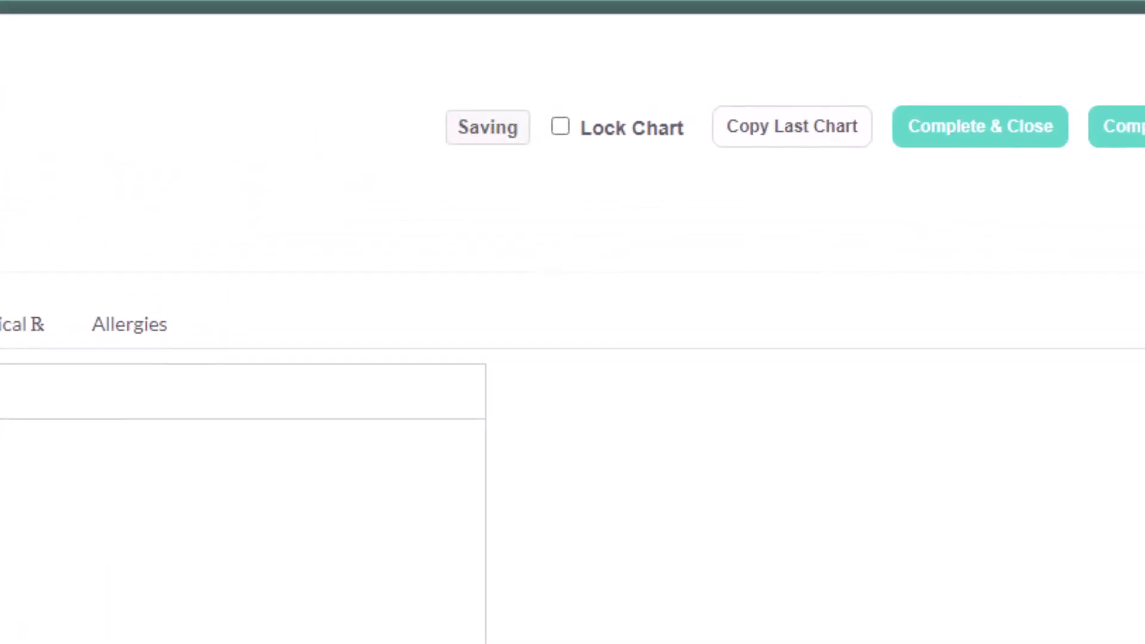
left_click(695, 340)
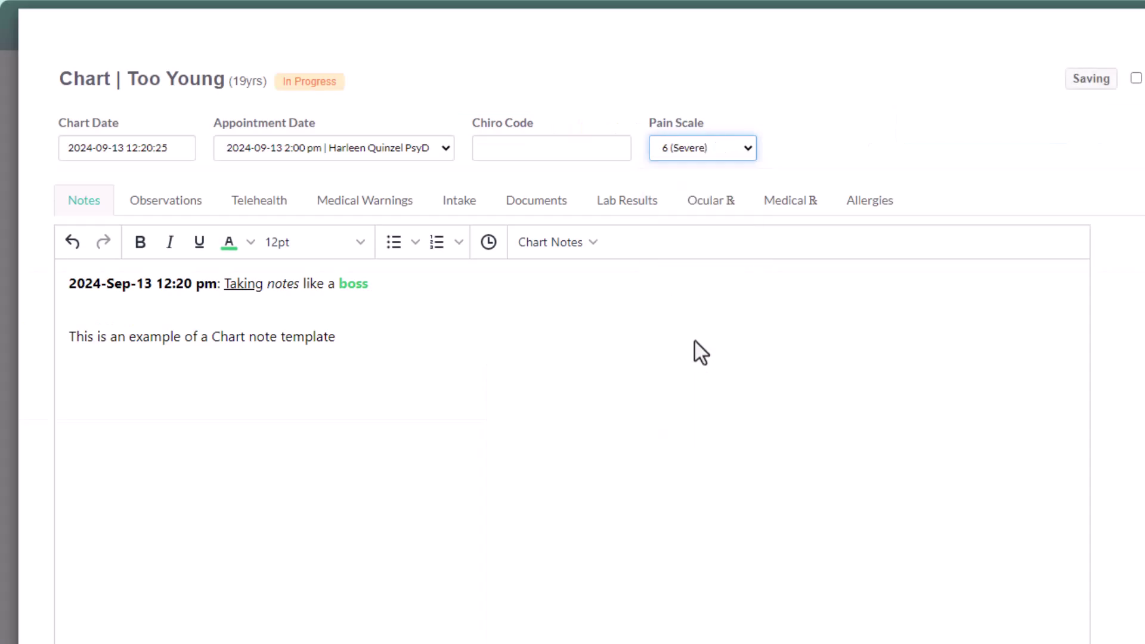
- Add and save a Sore Wrists complaint in Complaint History, then choose Complete & Close
left_click(351, 212)
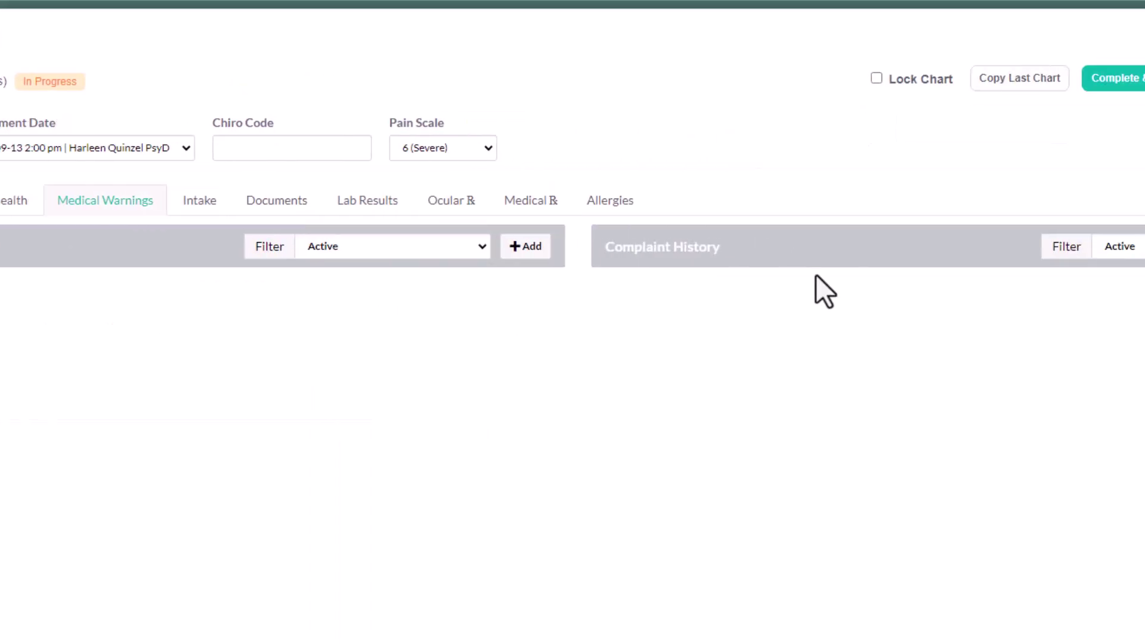
left_click(1068, 247)
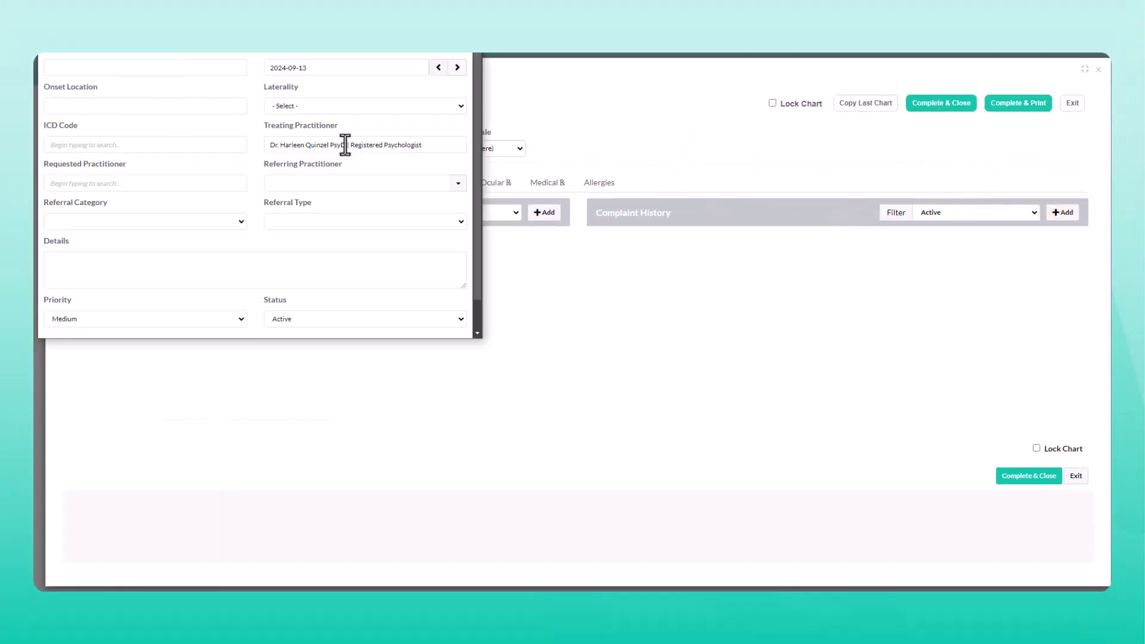
left_click(91, 69)
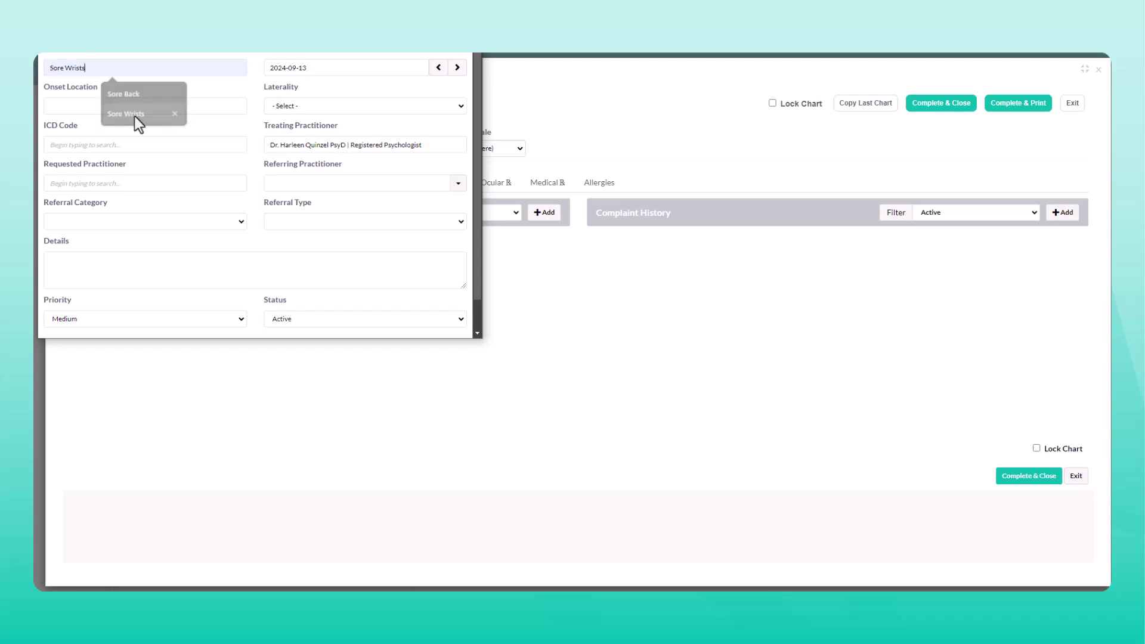
left_click(136, 118)
scroll(440, 303, "down", 1)
left_click(450, 316)
left_click(460, 63)
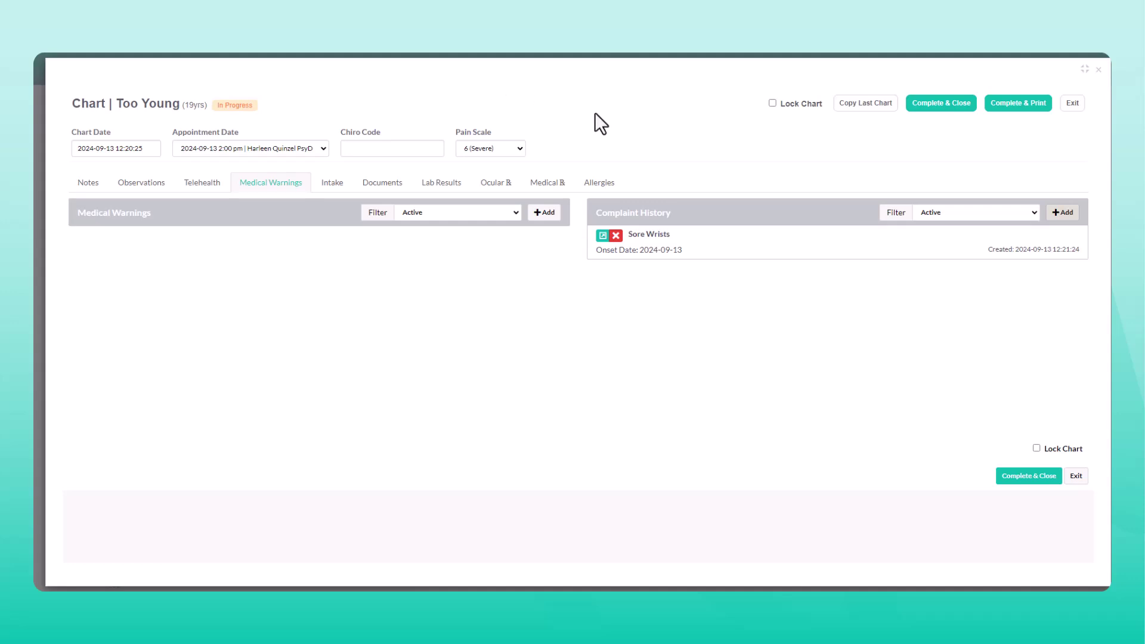
left_click(952, 104)
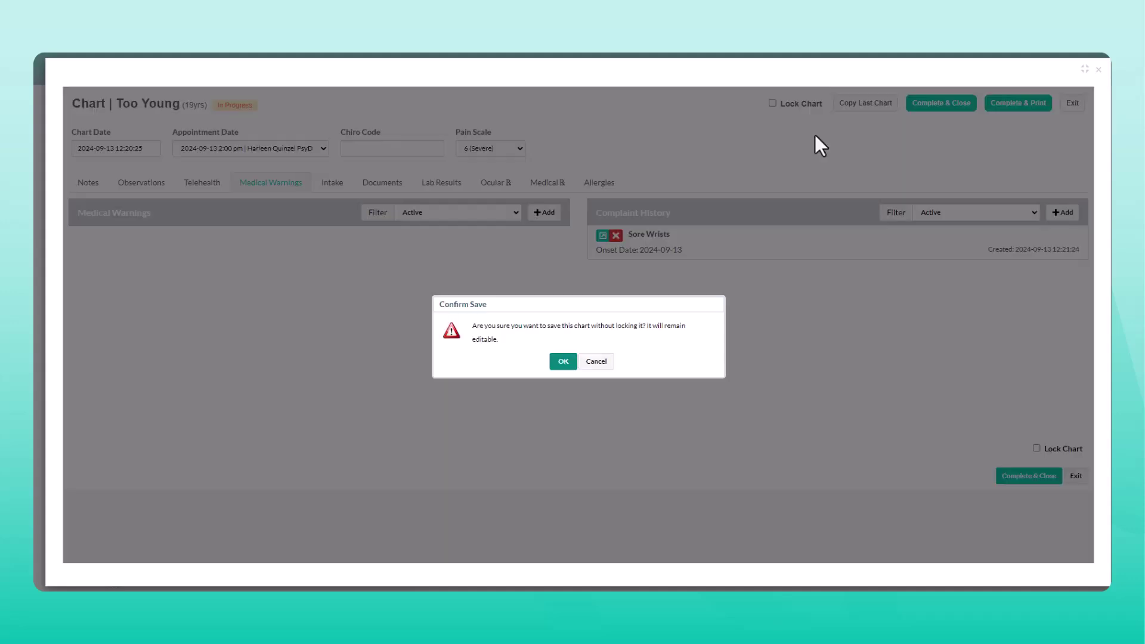
- Save the chart without locking, then view the Schedule in Week and Month views
left_click(564, 363)
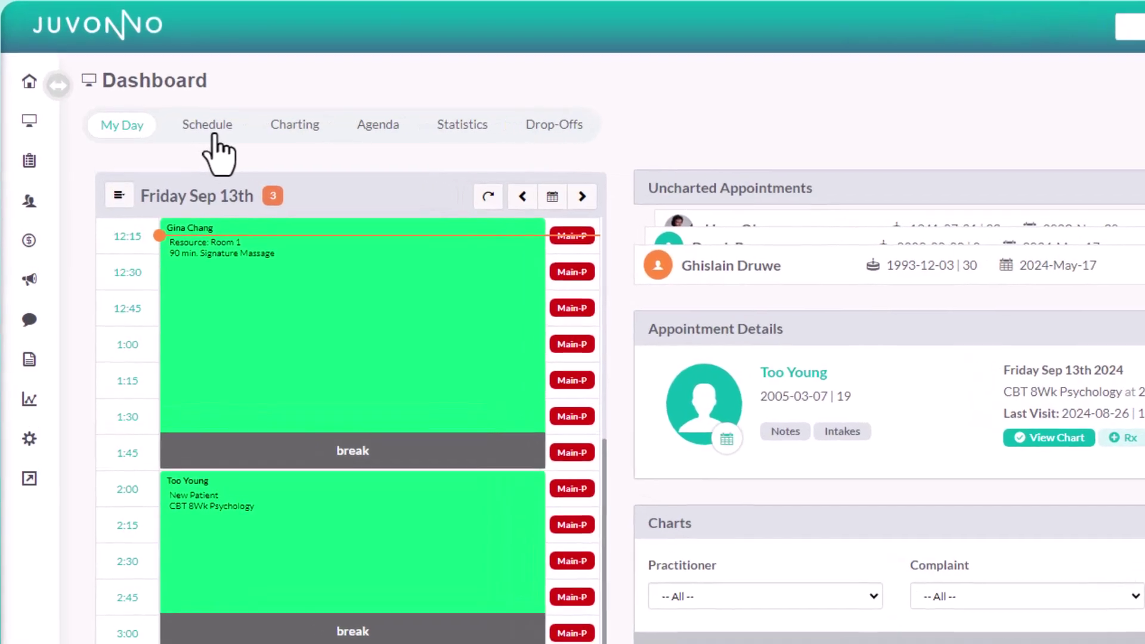
left_click(214, 135)
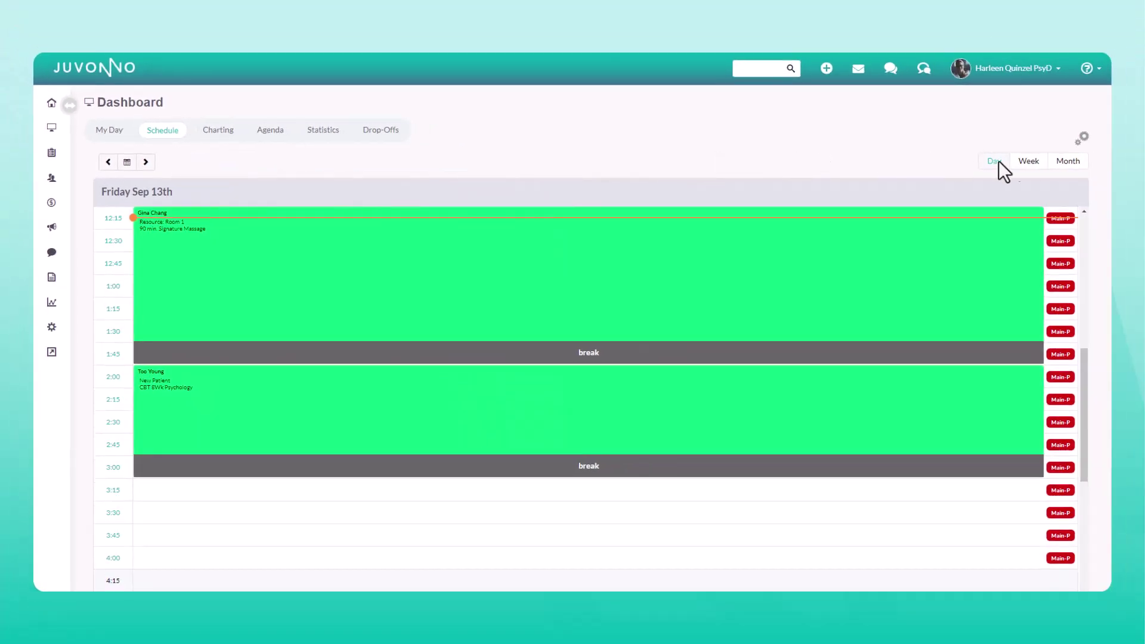
left_click(1032, 167)
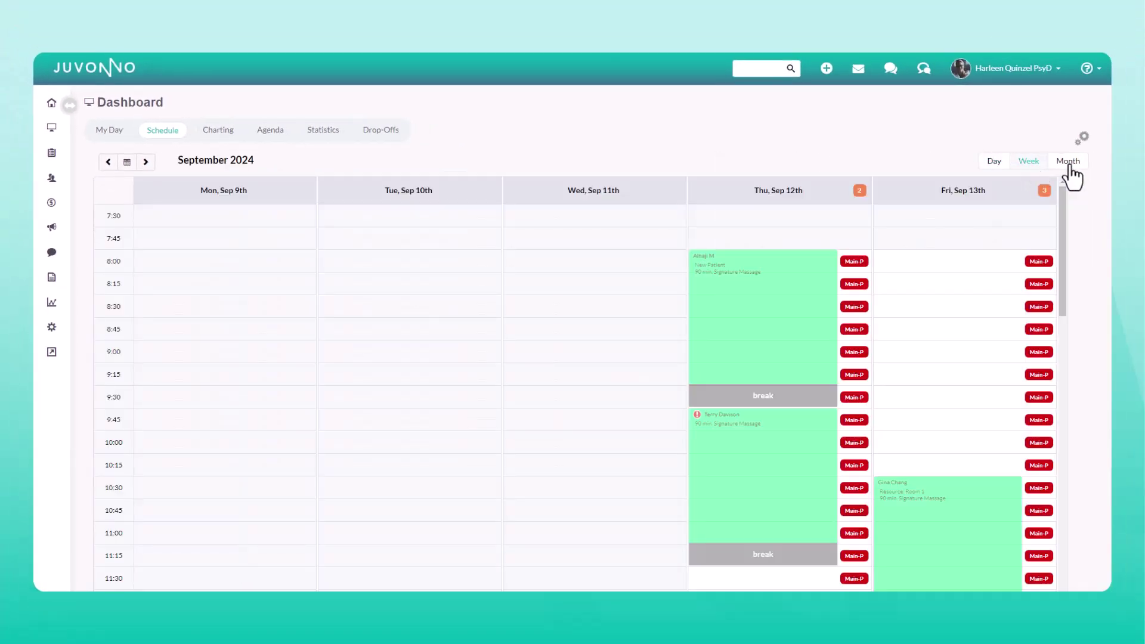
left_click(1068, 168)
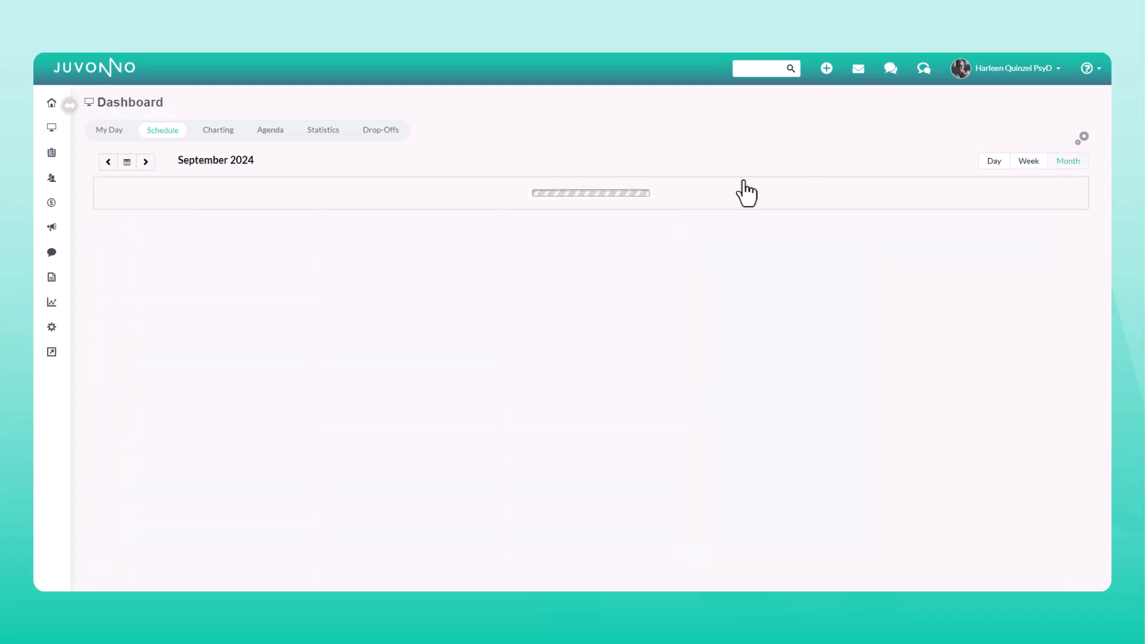
- Switch the schedule to Day view for Friday, September 27th
left_click(994, 169)
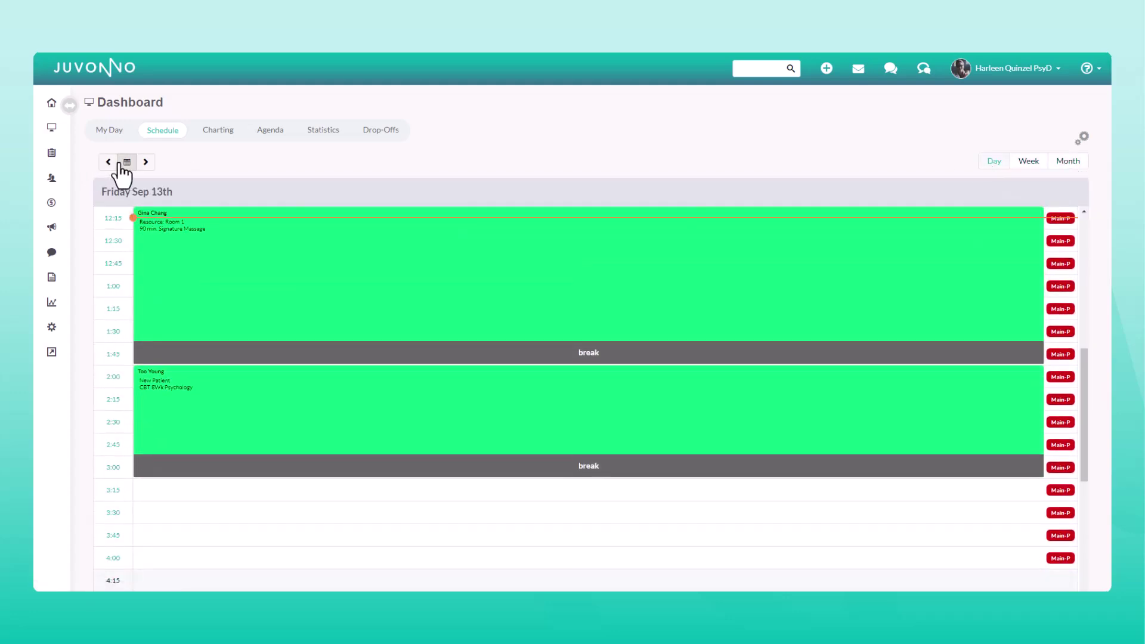
left_click(122, 167)
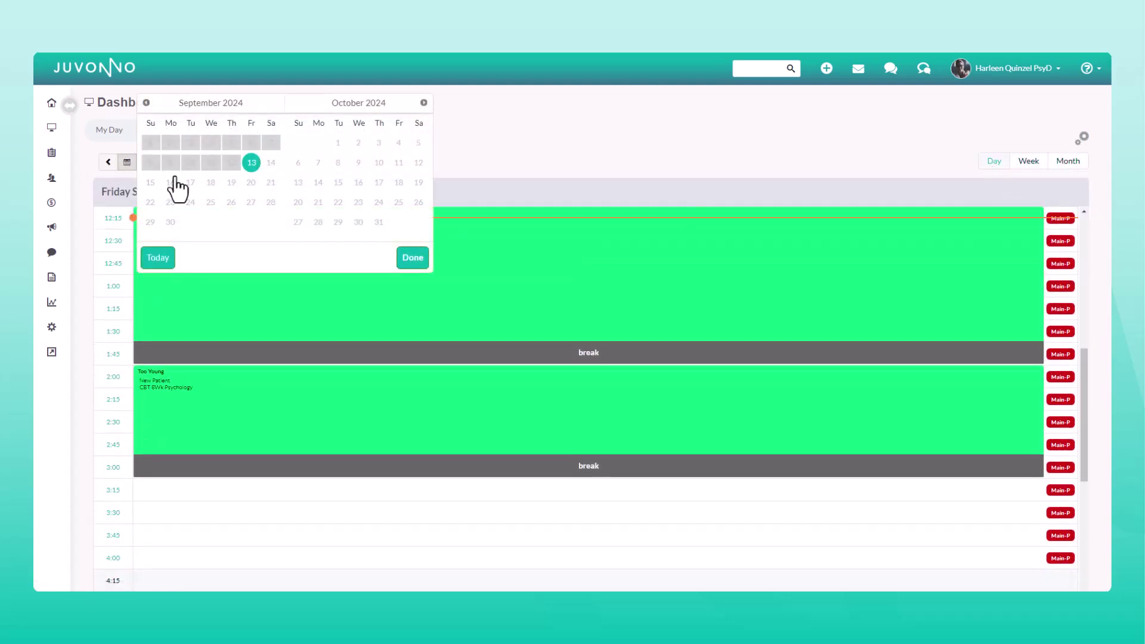
left_click(258, 209)
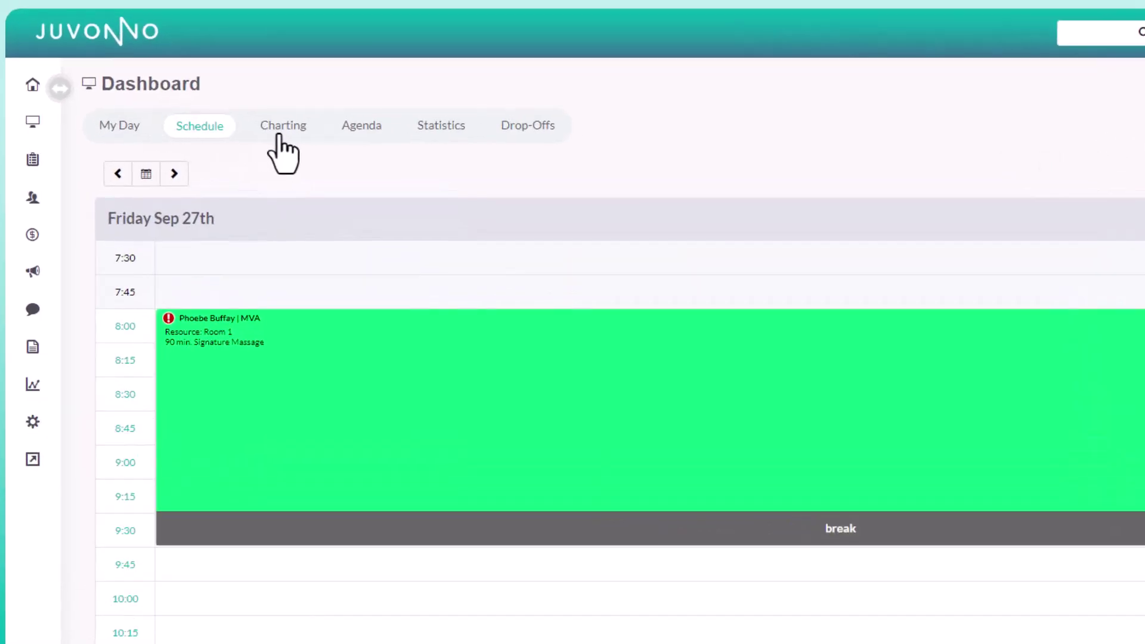
- Filter the Charting list to Not Started, select all, and complete the charts
left_click(217, 132)
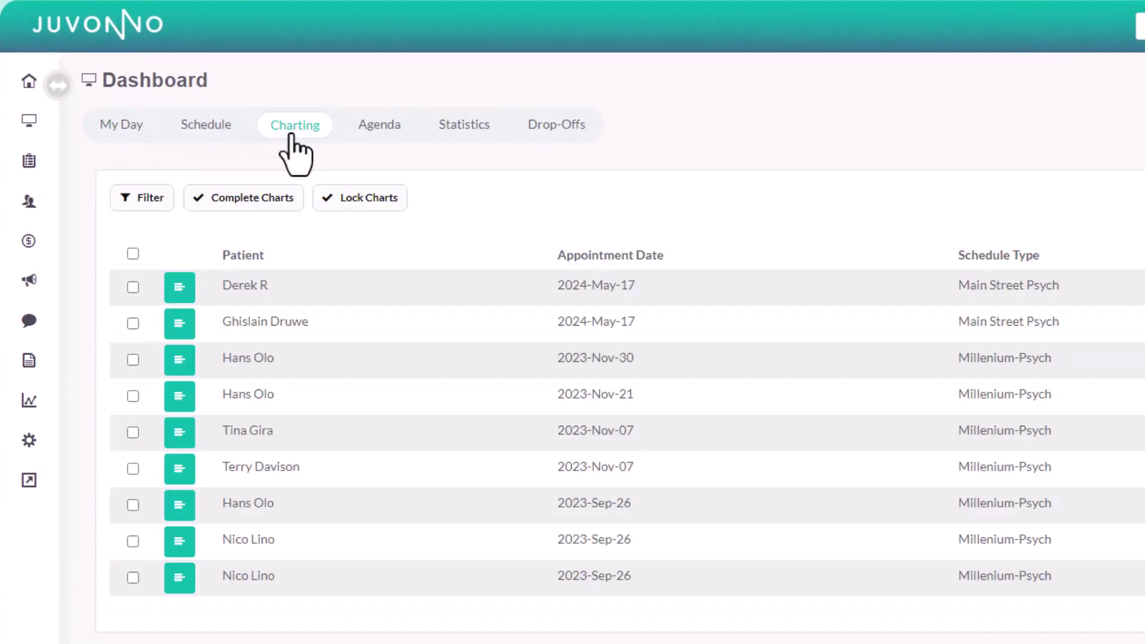
left_click(143, 202)
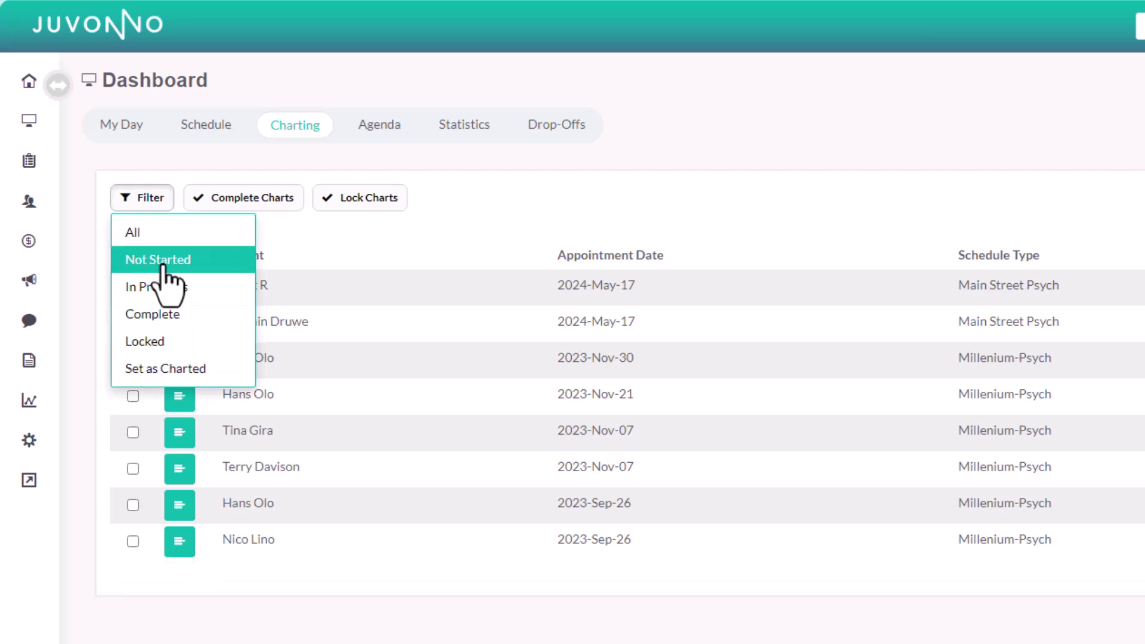
left_click(162, 263)
left_click(181, 287)
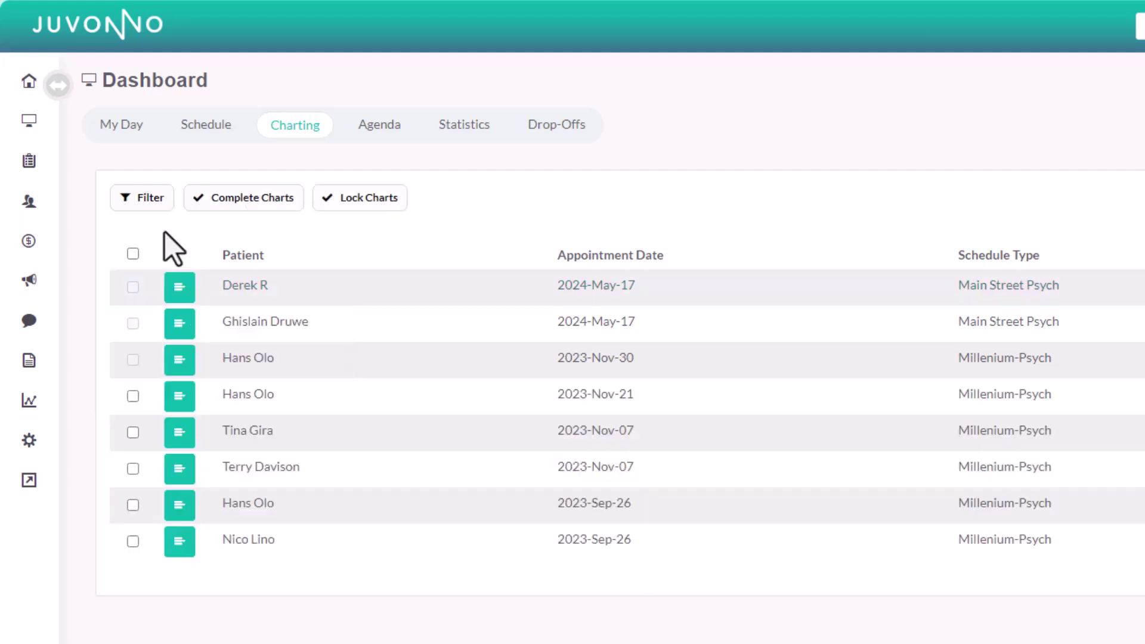
left_click(134, 254)
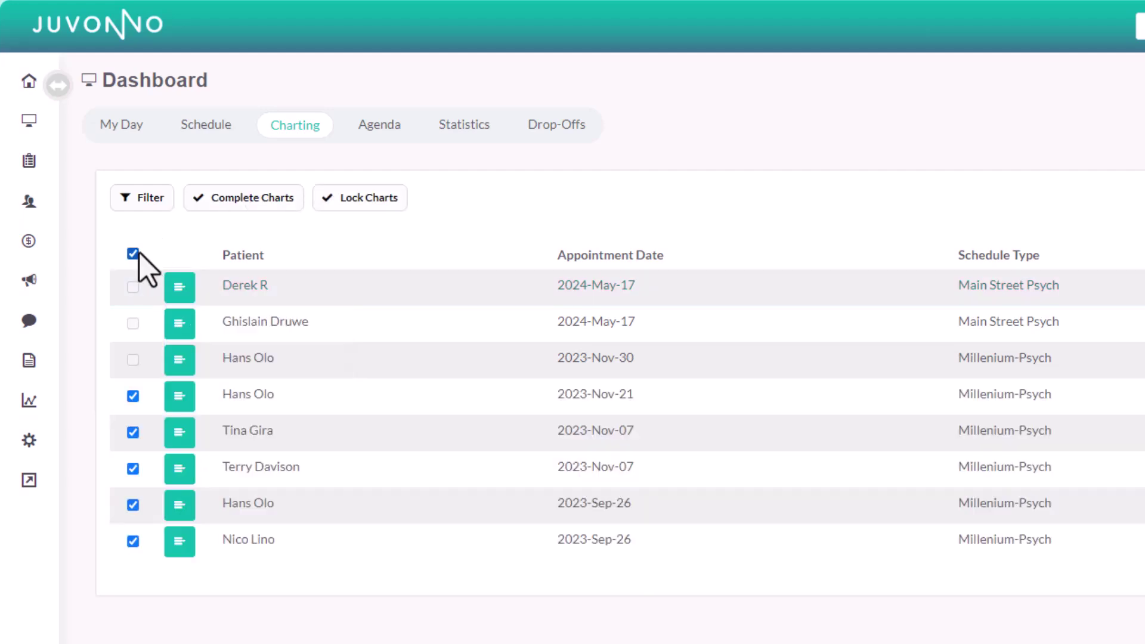
left_click(246, 201)
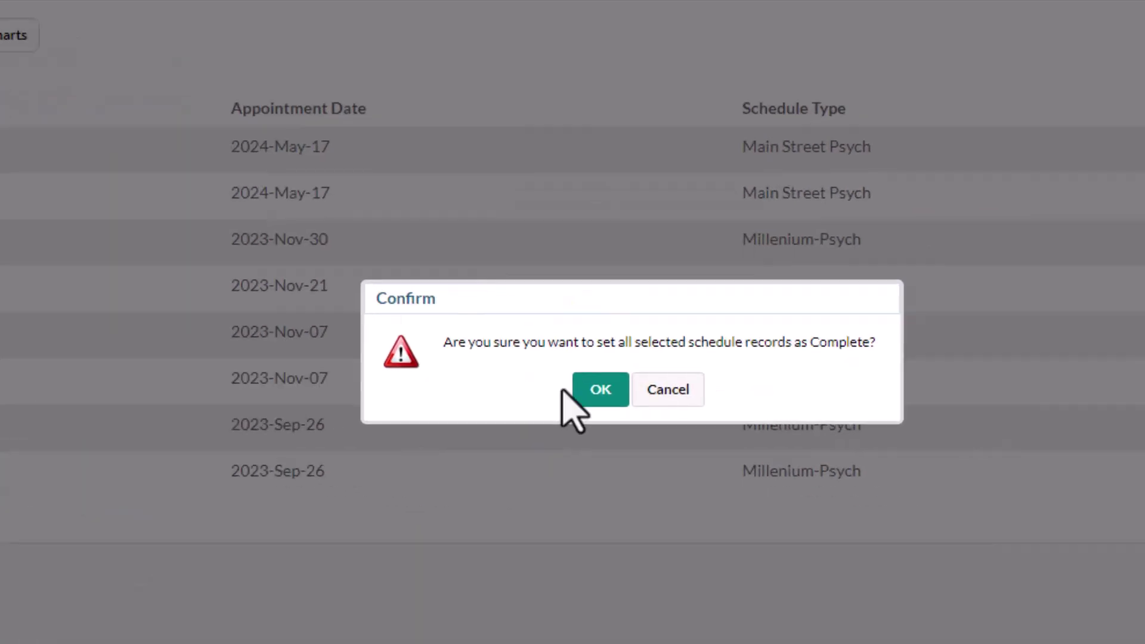
left_click(518, 364)
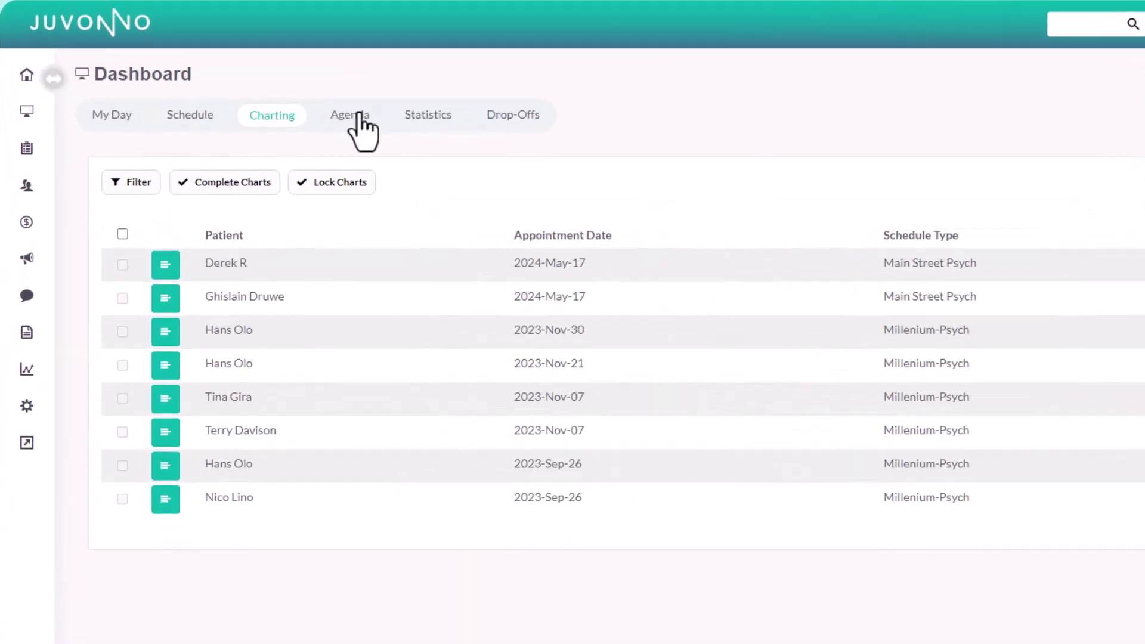
- View the Agenda and Statistics tabs, then open the 2023 Patient Drop-Offs list
left_click(360, 117)
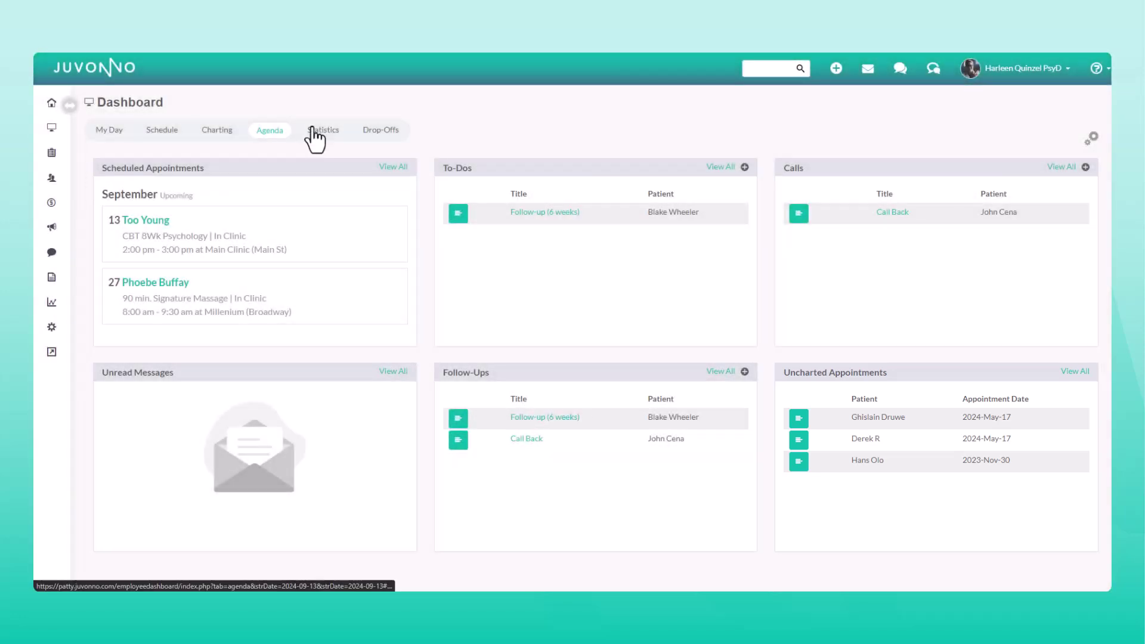
left_click(313, 133)
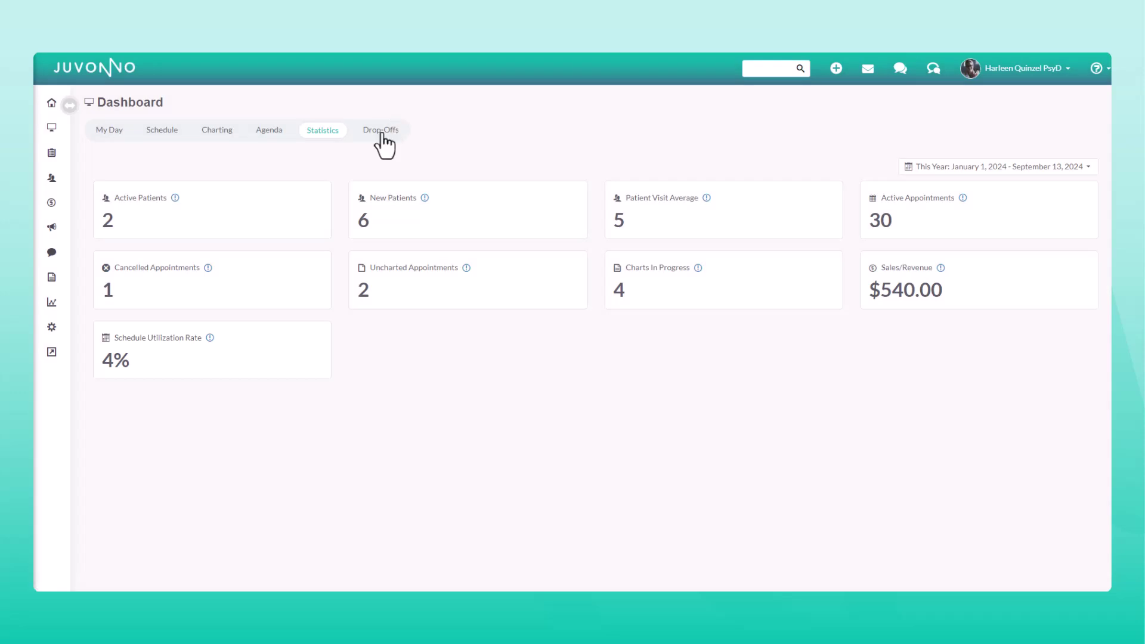
left_click(382, 132)
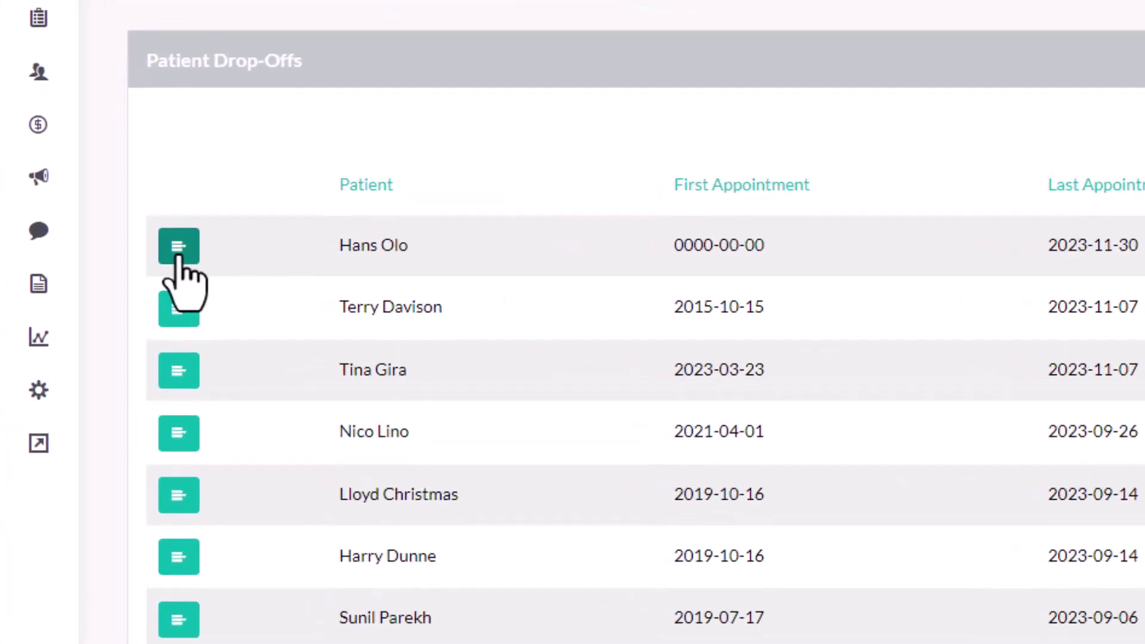
- Send the first drop-off patient the text 'When are we going to see you again?'
left_click(179, 250)
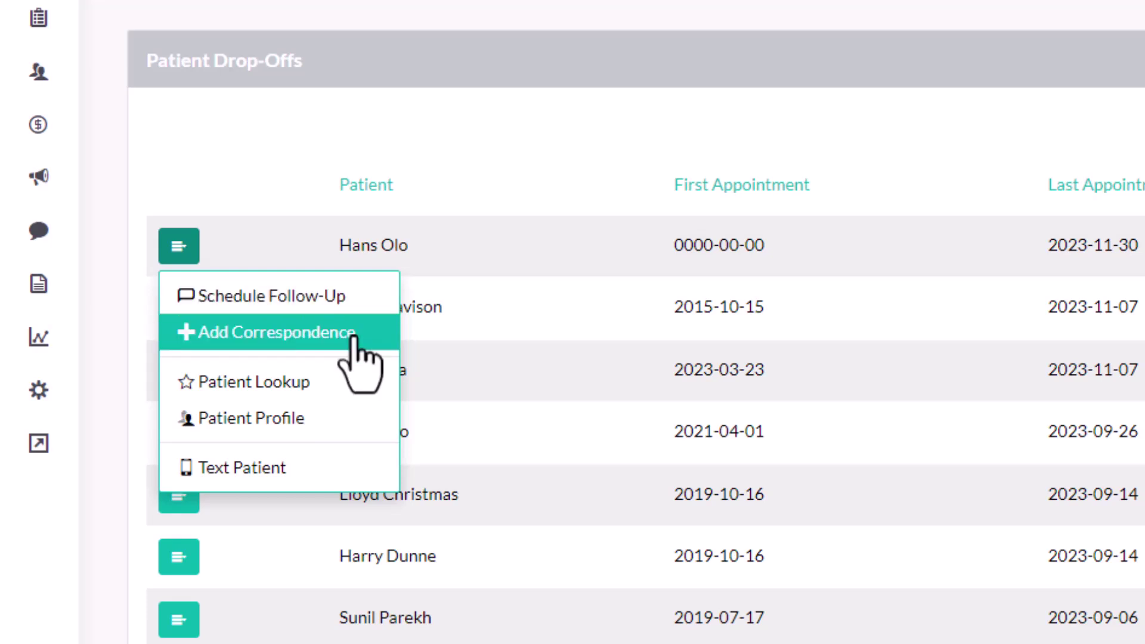
left_click(270, 472)
type("When are")
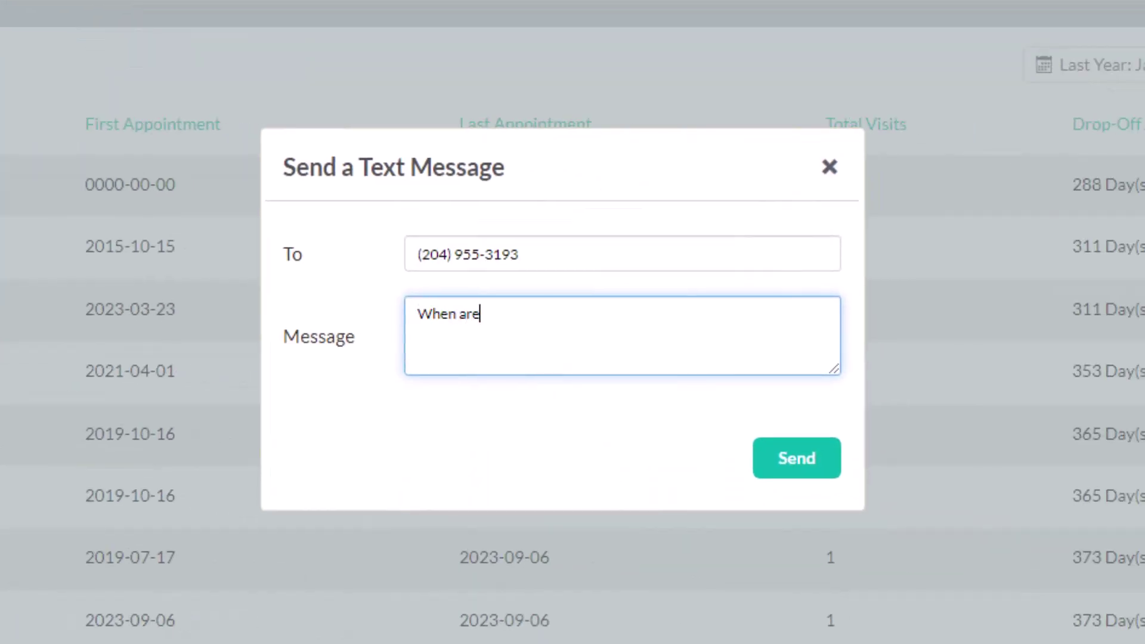
type(" we going to see you again")
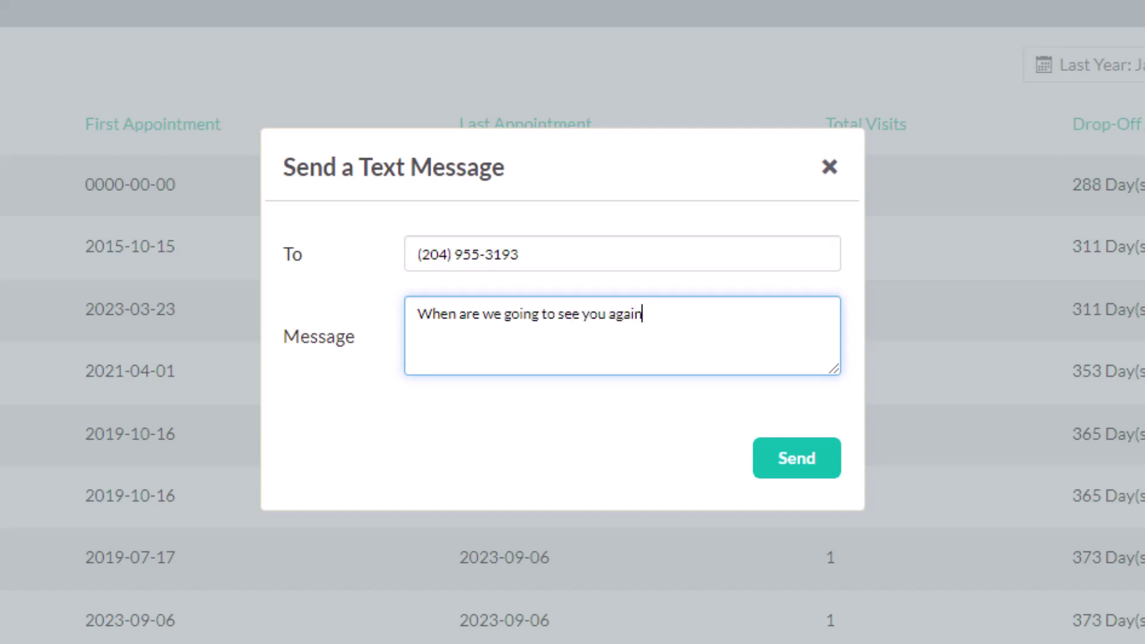
type("?")
left_click(811, 459)
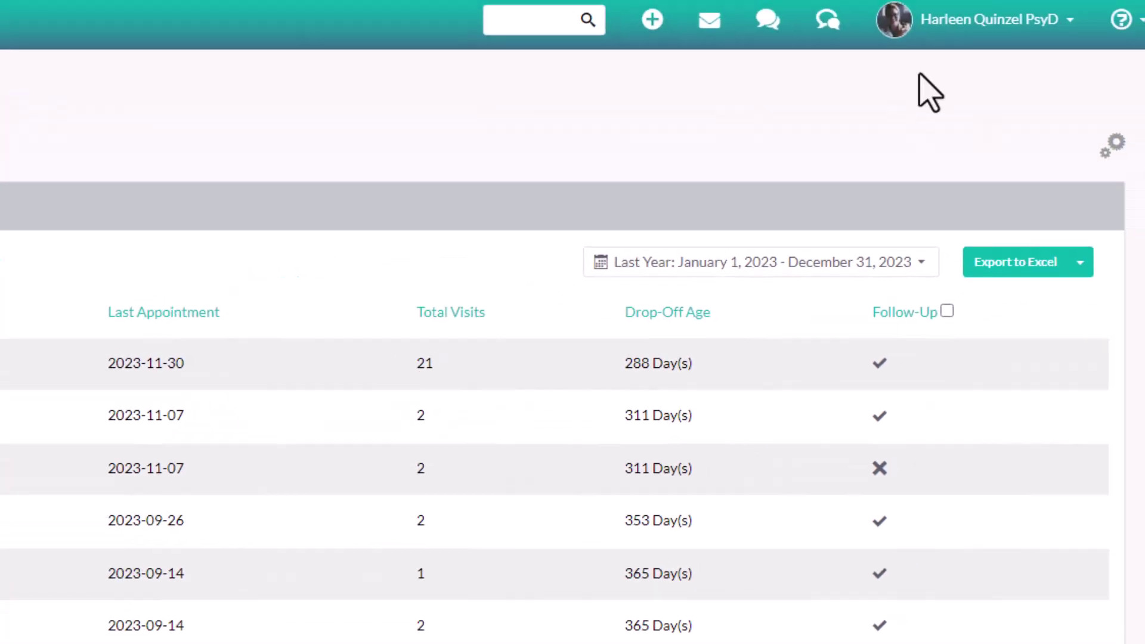
- In the profile's Charts tab, tick Active on the first custom chart template and Save & Exit
left_click(958, 35)
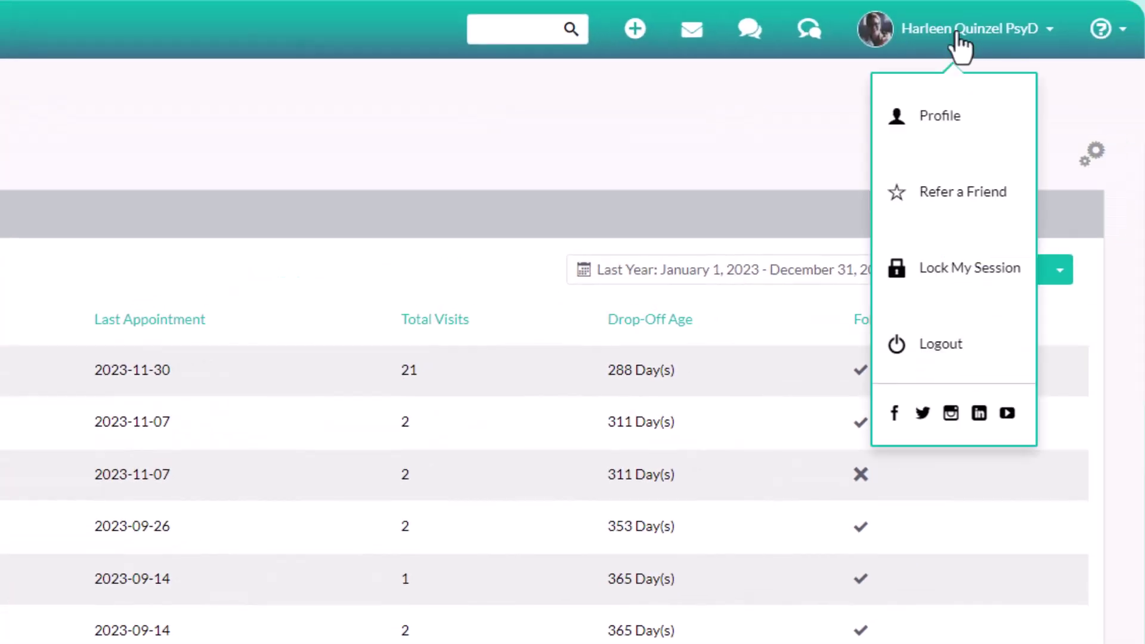
left_click(928, 116)
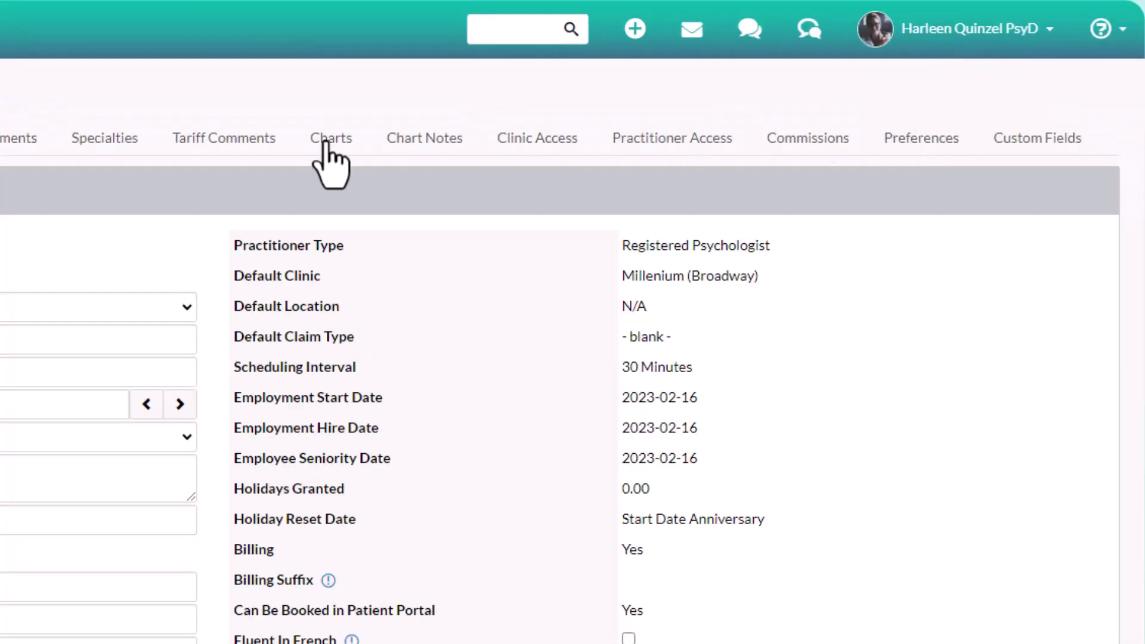
left_click(326, 143)
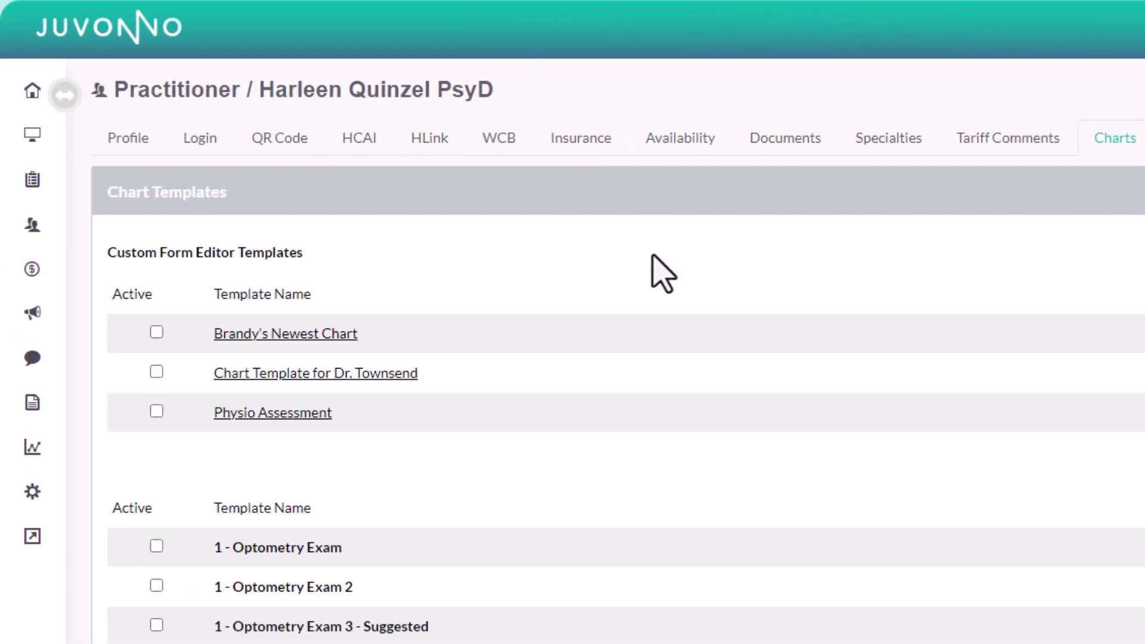
left_click(157, 332)
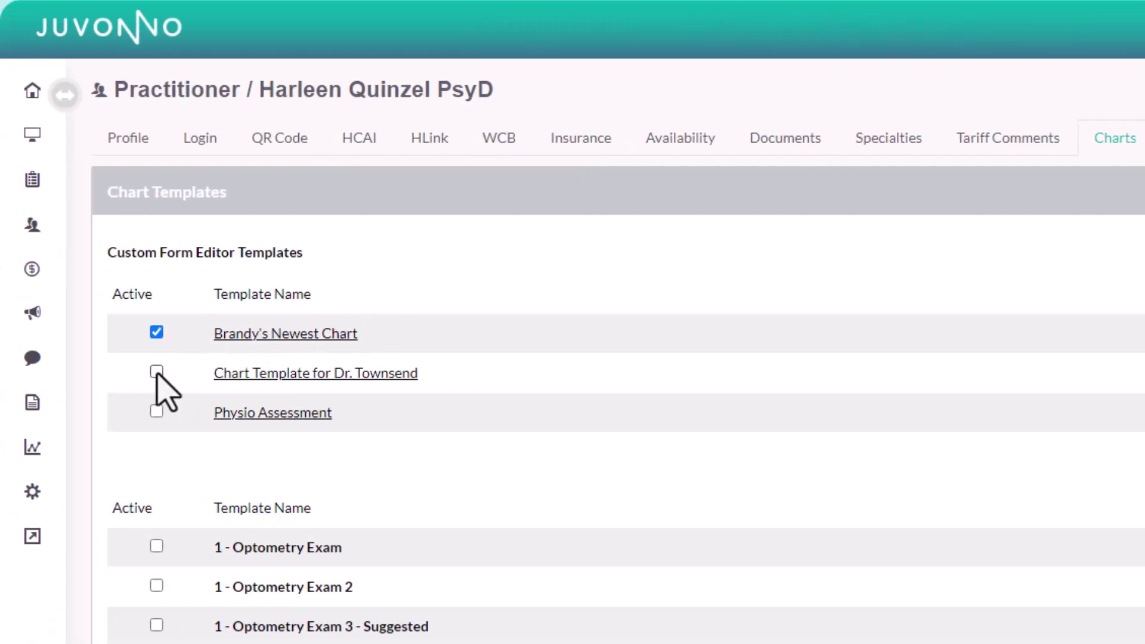
scroll(332, 511, "down", 10)
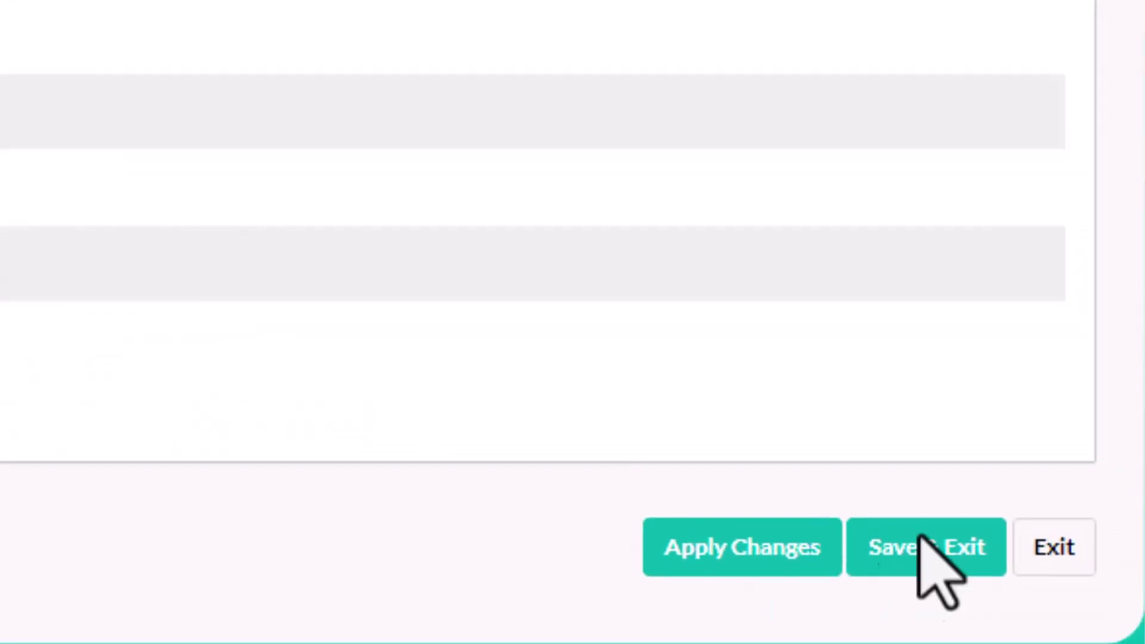
left_click(931, 547)
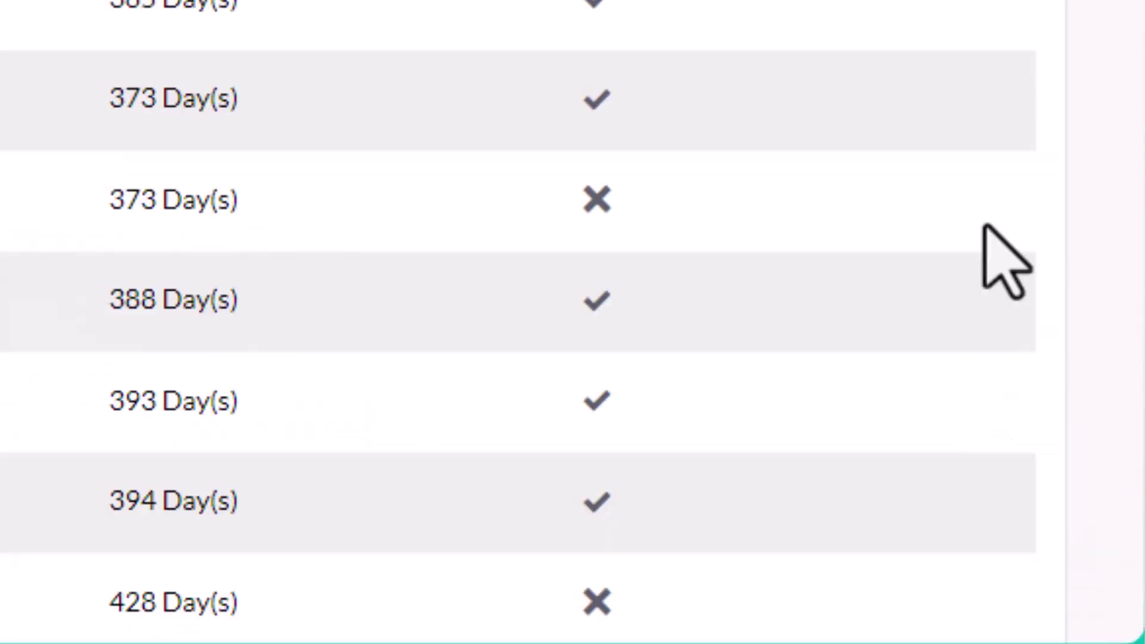
scroll(996, 255, "up", 8)
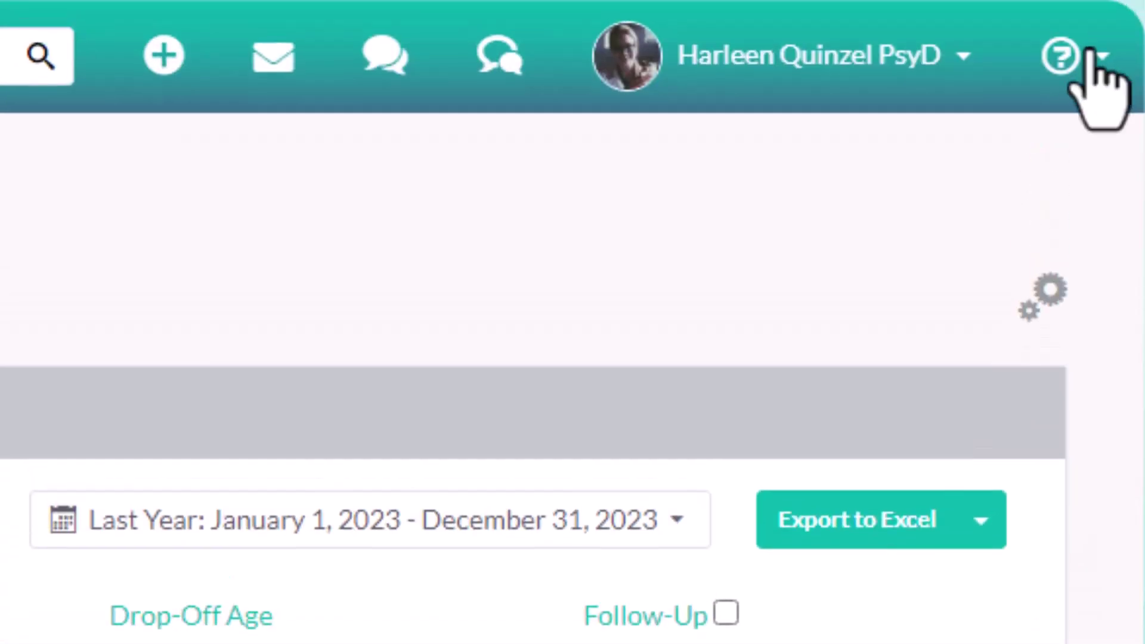
- Choose Support Chat from the header's help (?) menu to contact Juvonno support
left_click(1092, 60)
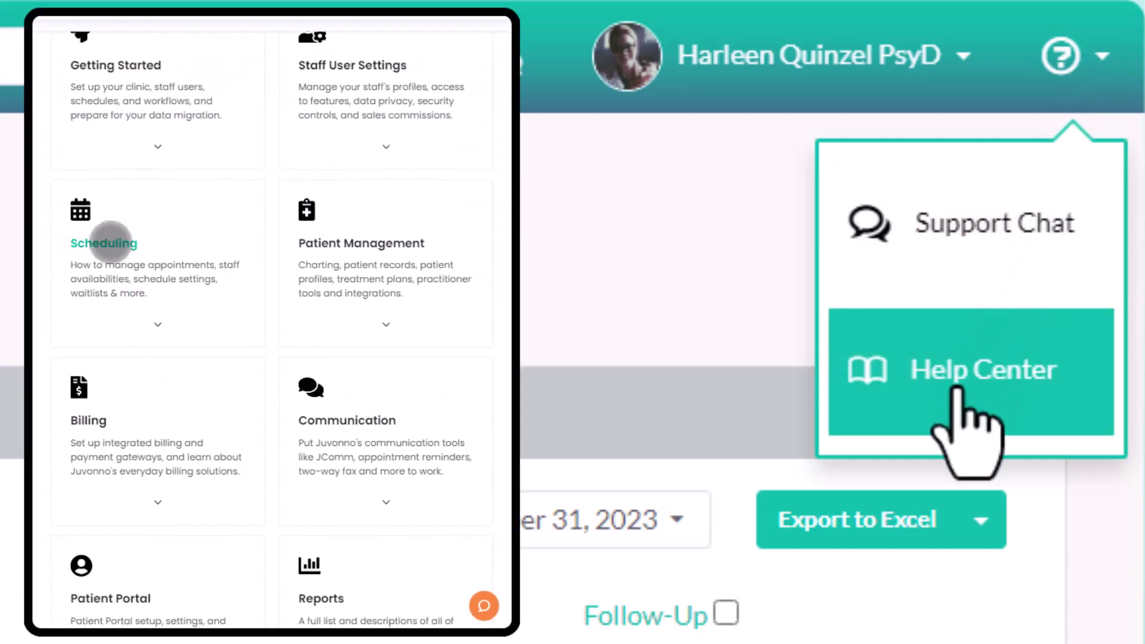
left_click(969, 221)
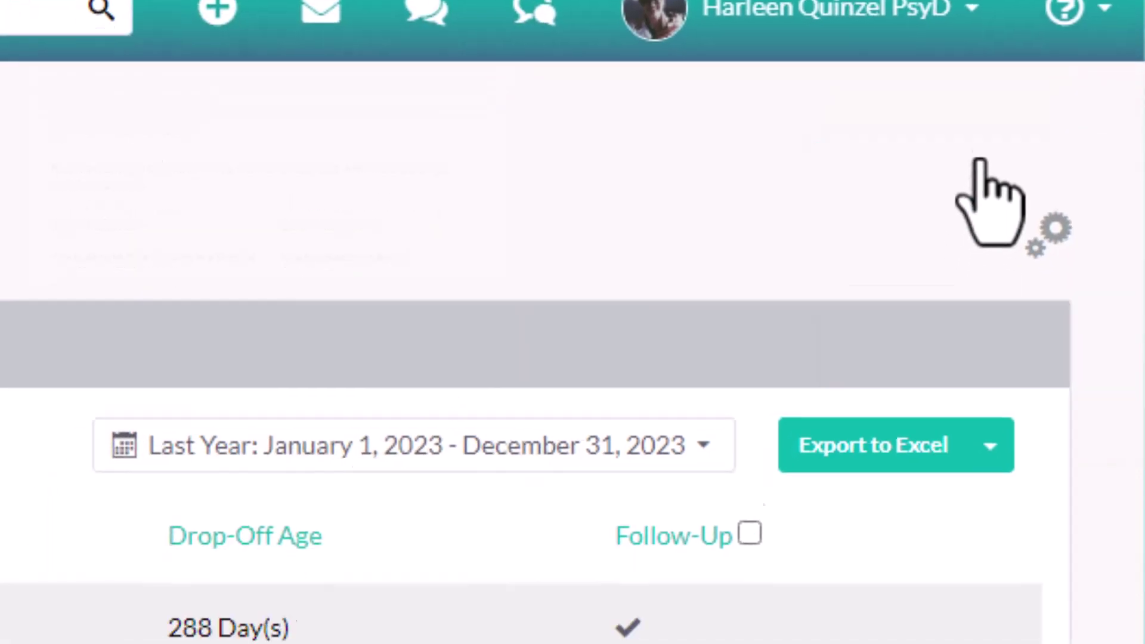